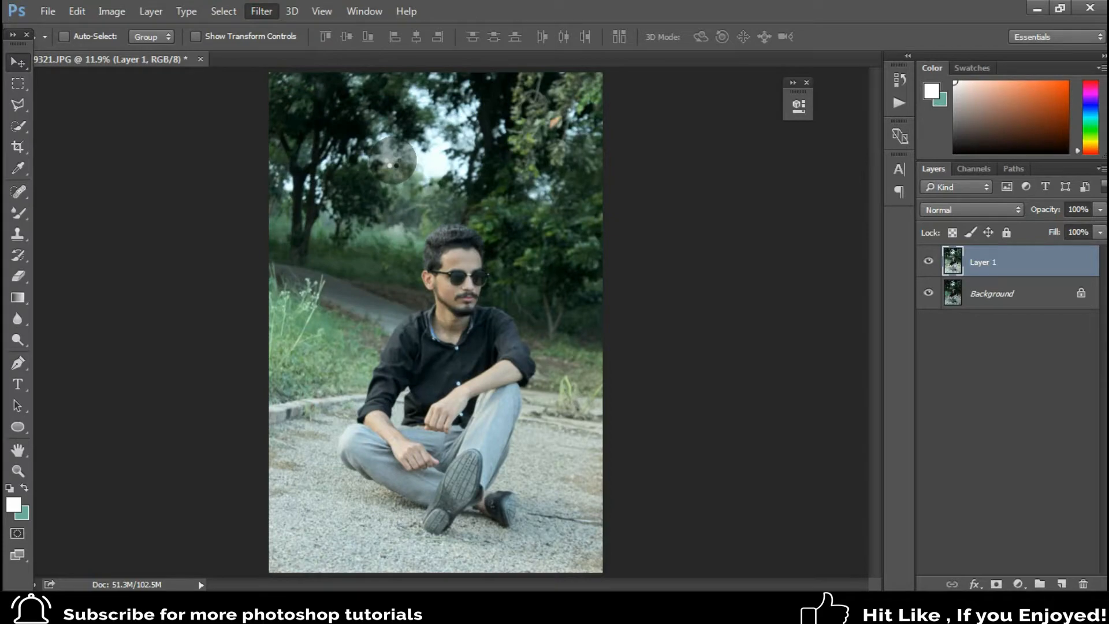
# Apply a Camera Raw filter to Layer 1 with contrast -10, shadows +41 and raised whites.
pyautogui.hotkey('ctrl', 'shift', 'a')
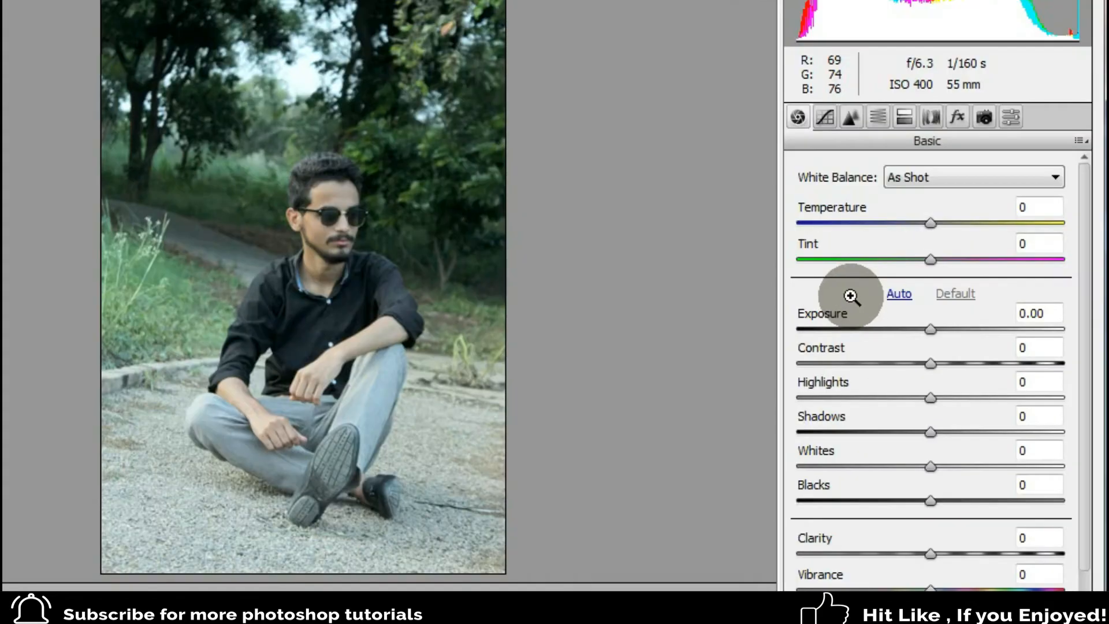
pyautogui.moveTo(930, 364); pyautogui.dragTo(918, 367)
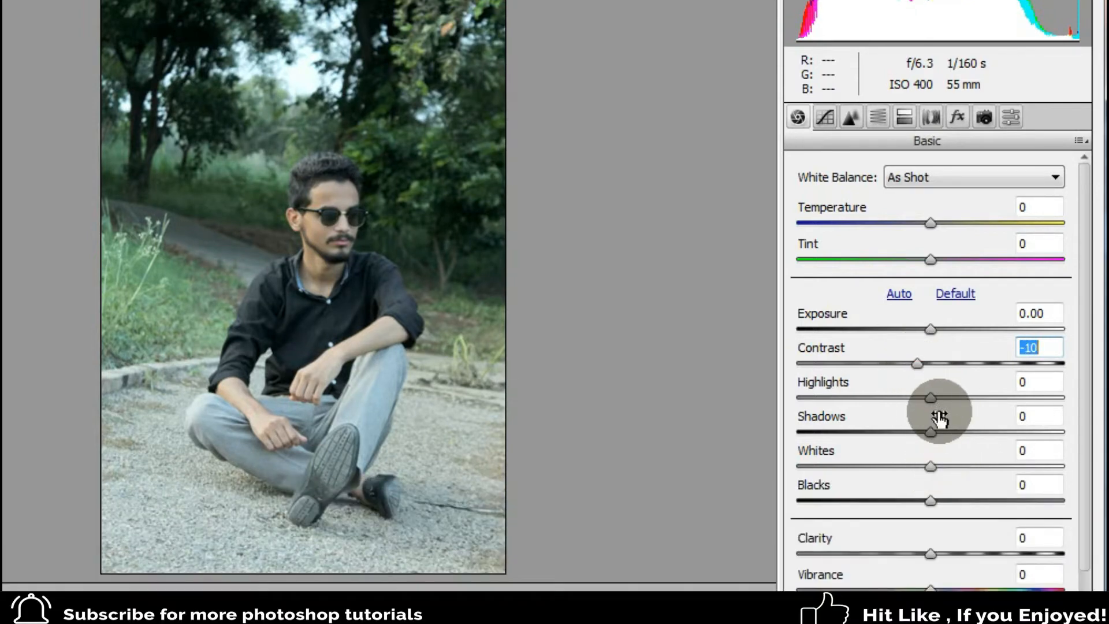
pyautogui.moveTo(933, 432); pyautogui.dragTo(987, 432)
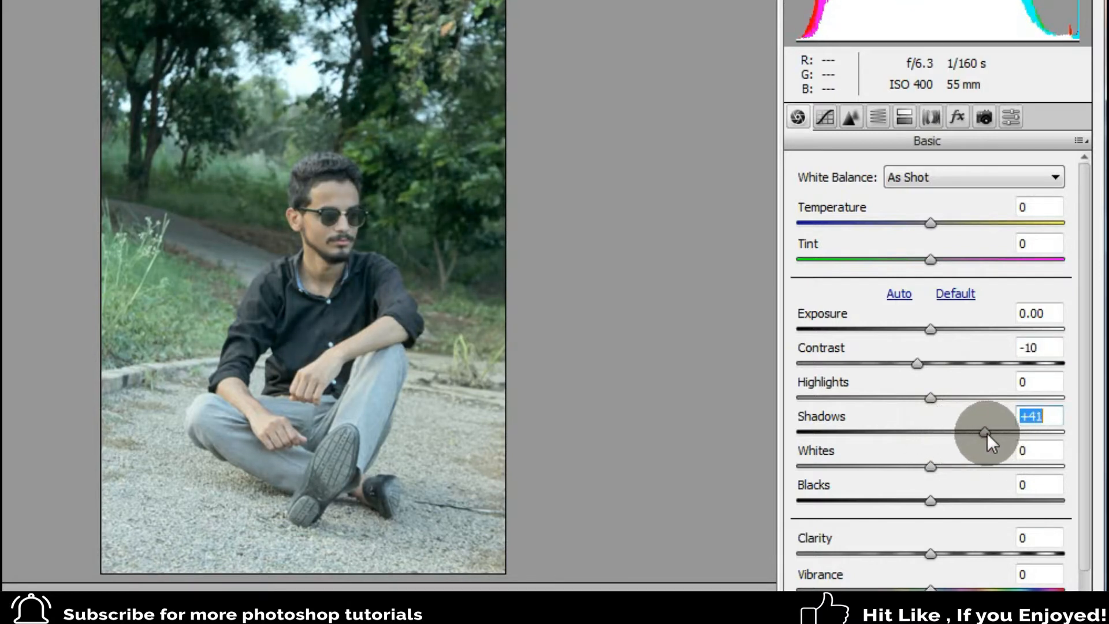
pyautogui.click(932, 468)
pyautogui.moveTo(934, 469); pyautogui.dragTo(955, 499)
pyautogui.click(971, 565)
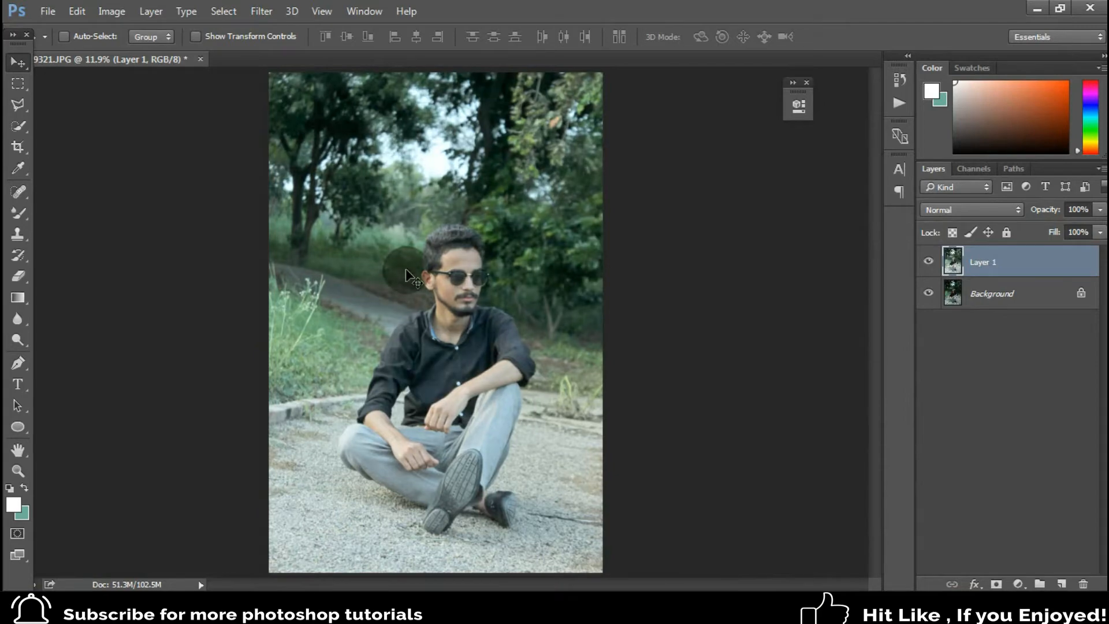
# Start another Camera Raw filter on Layer 1 and set tint to -20 and contrast to +50.
pyautogui.click(261, 11)
pyautogui.click(312, 104)
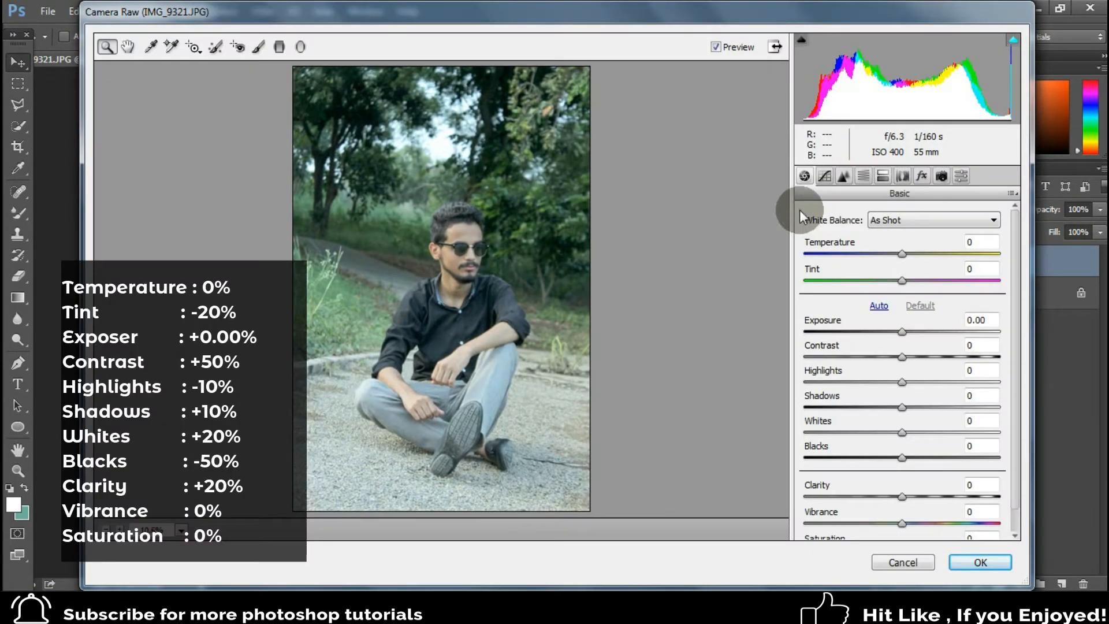
pyautogui.click(970, 269)
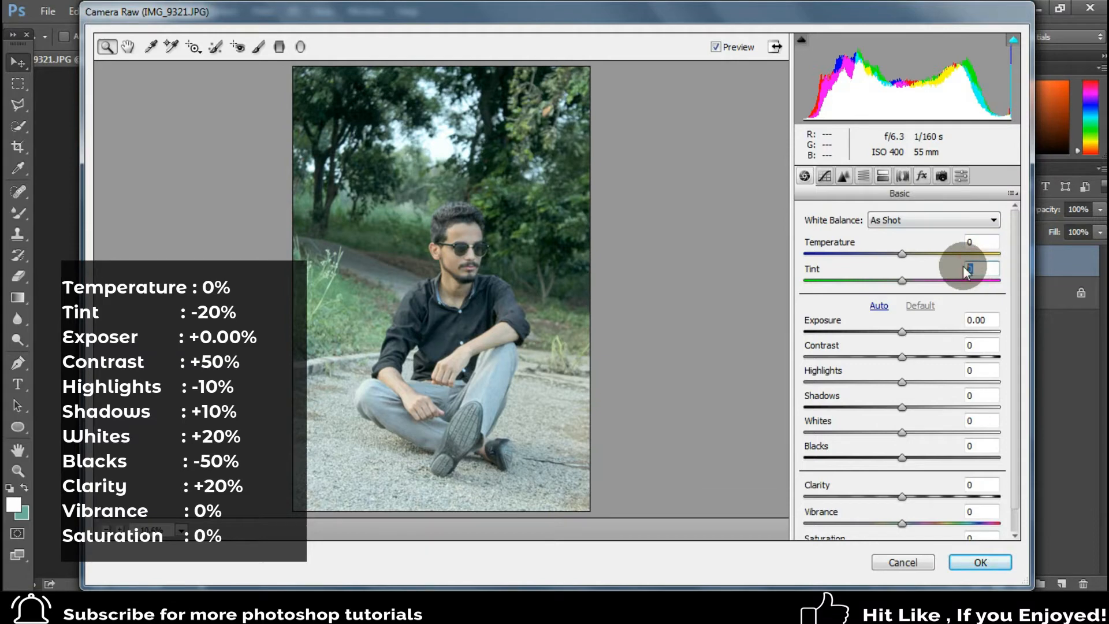
pyautogui.write('-20')
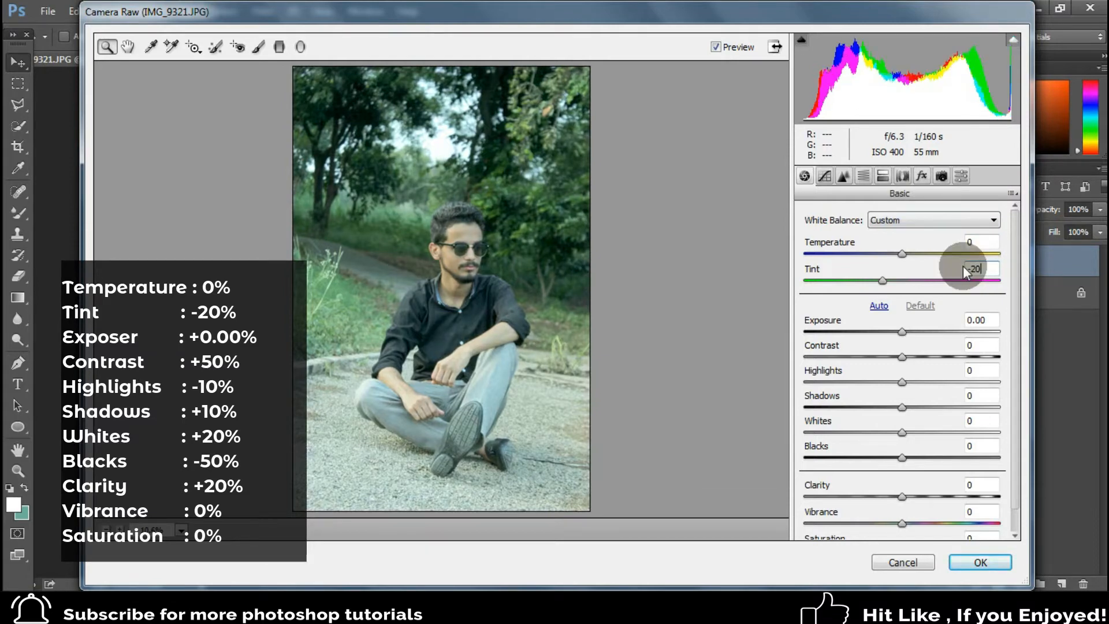
pyautogui.click(975, 348)
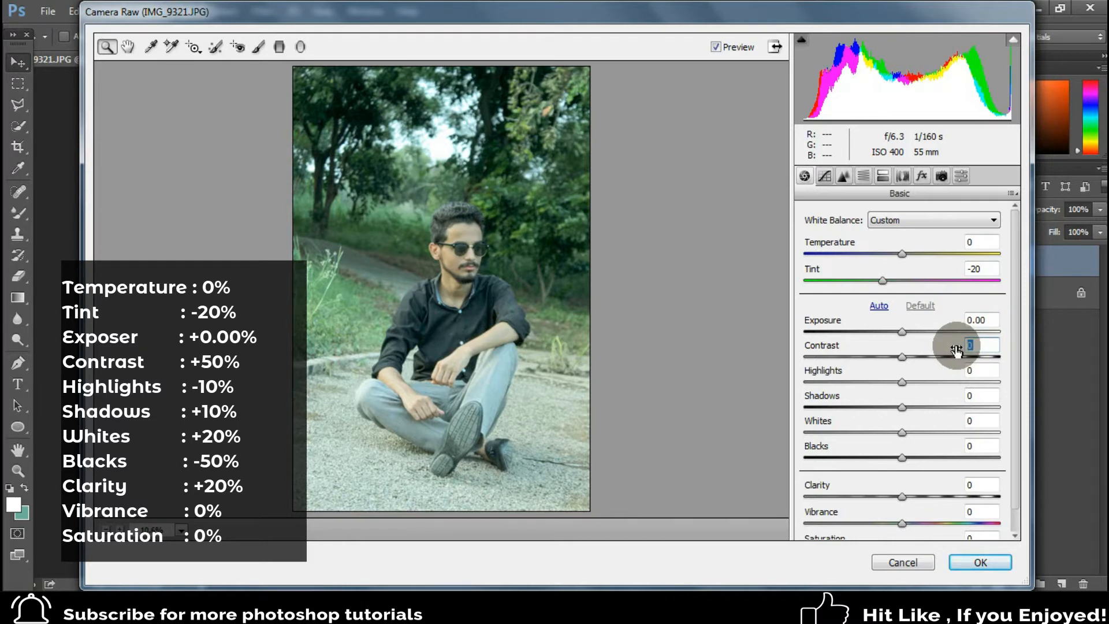
pyautogui.write('5')
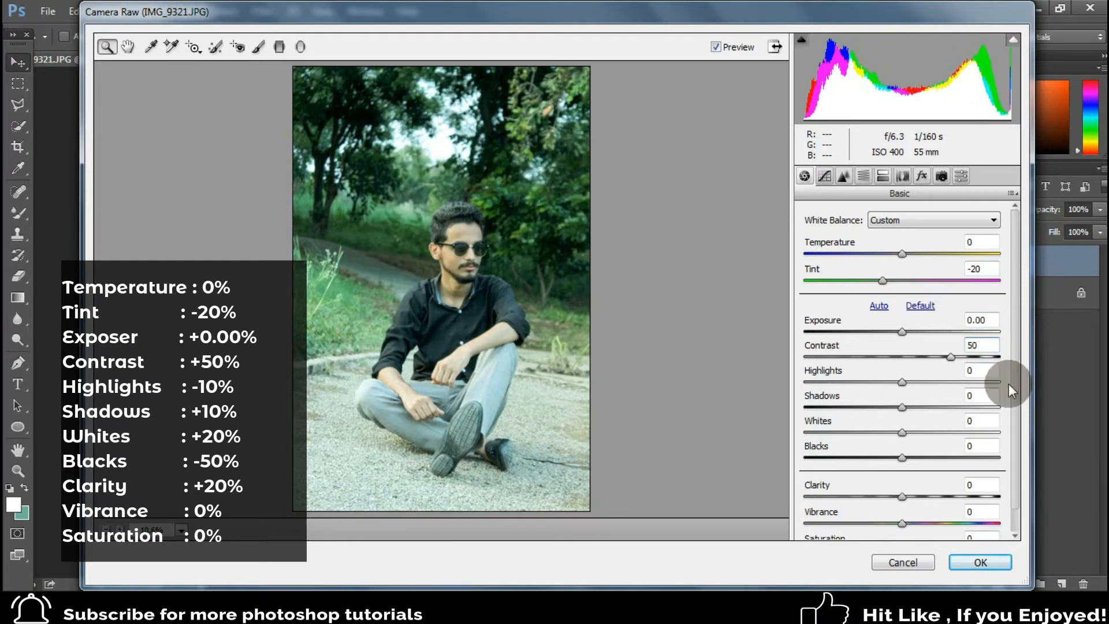
# Set the basic tone adjustments to highlights -10, shadows +10 and whites +20.
pyautogui.click(976, 372)
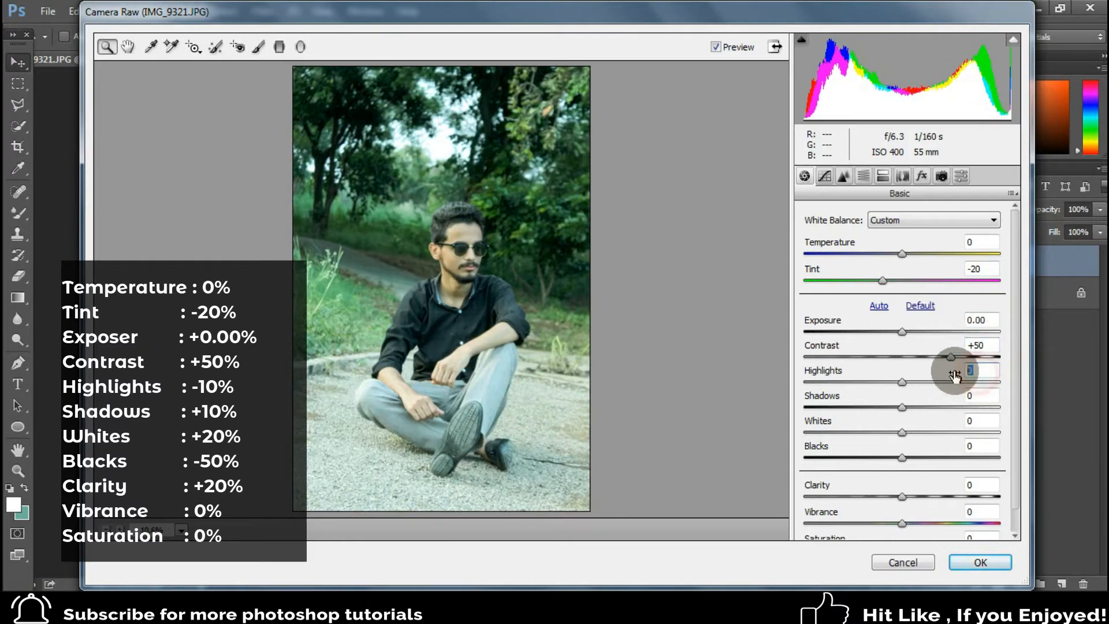
pyautogui.write('-10')
pyautogui.click(954, 405)
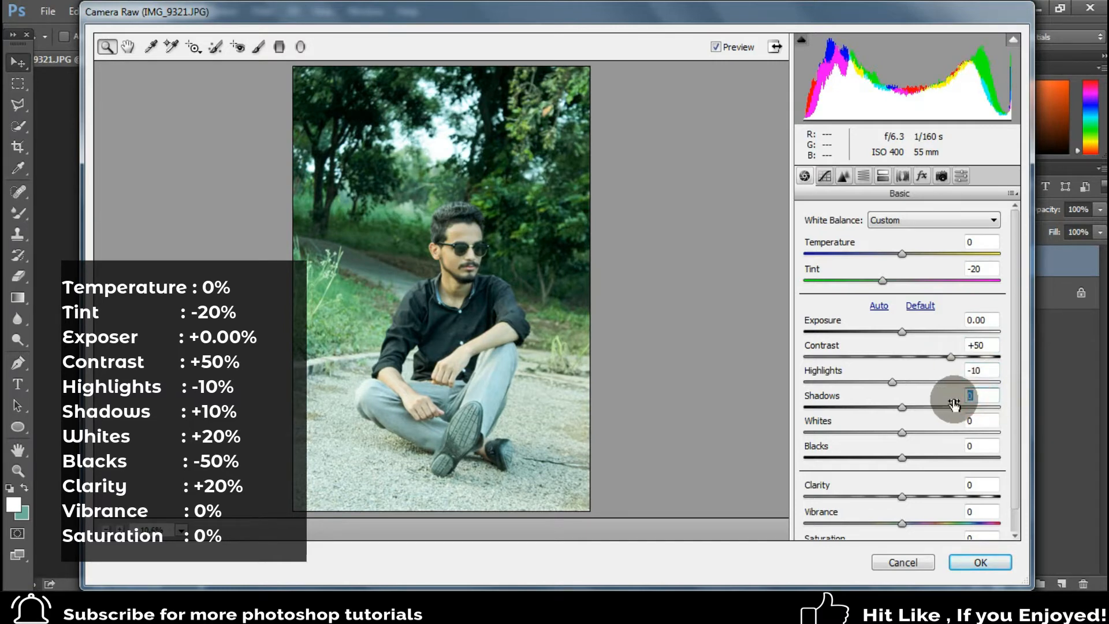
pyautogui.write('10')
pyautogui.click(979, 420)
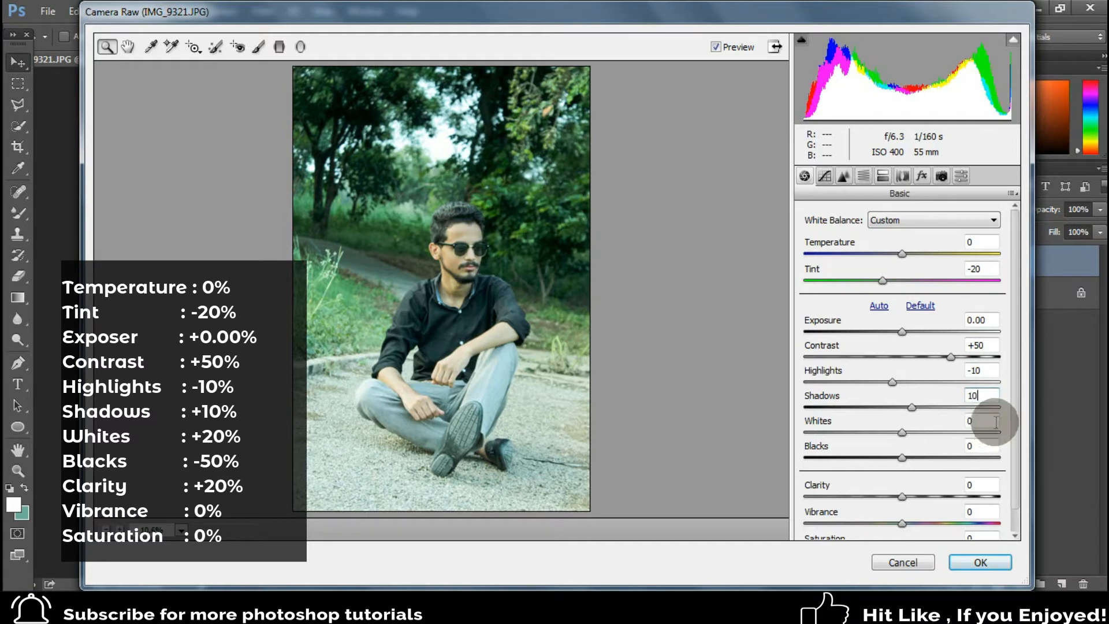
pyautogui.write('20')
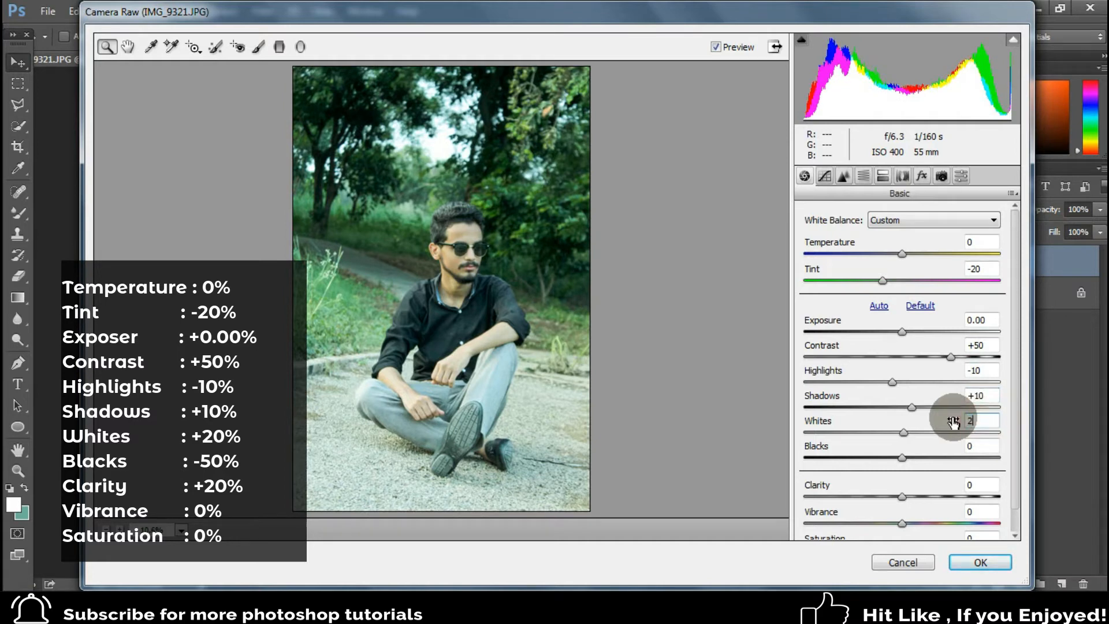
# Set the blacks to -50 and the clarity to +20.
pyautogui.click(979, 459)
pyautogui.click(973, 445)
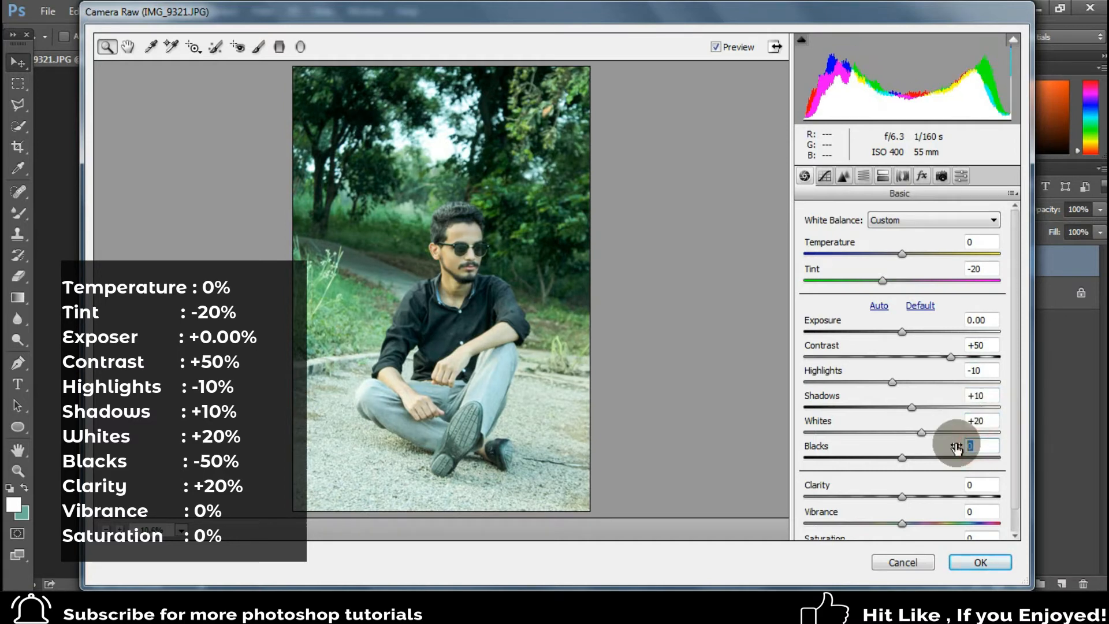
pyautogui.write('-50')
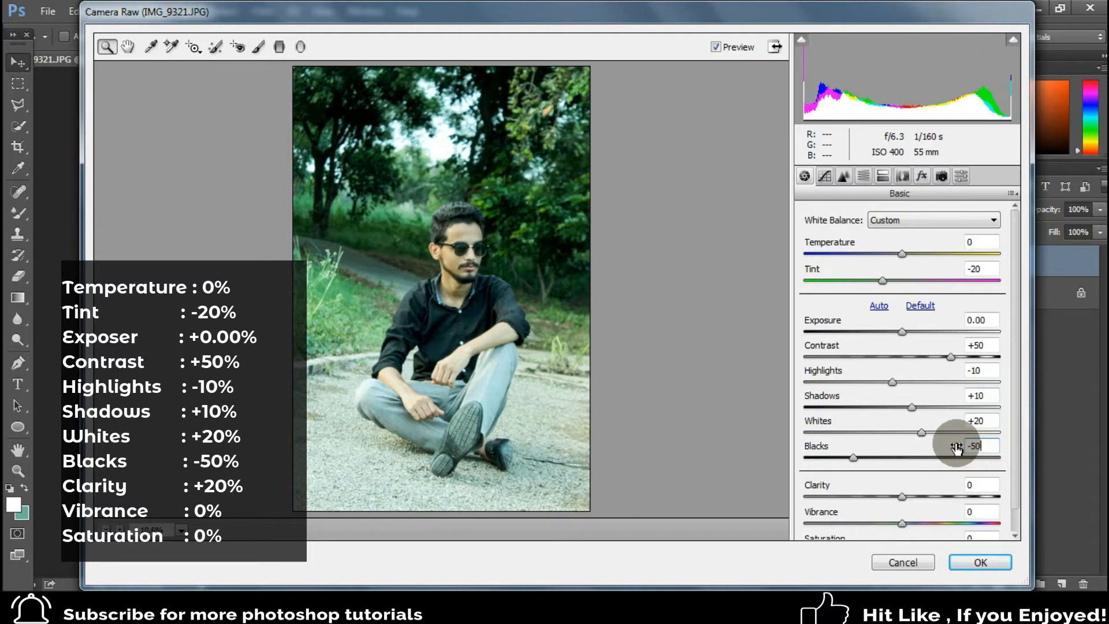
pyautogui.click(981, 486)
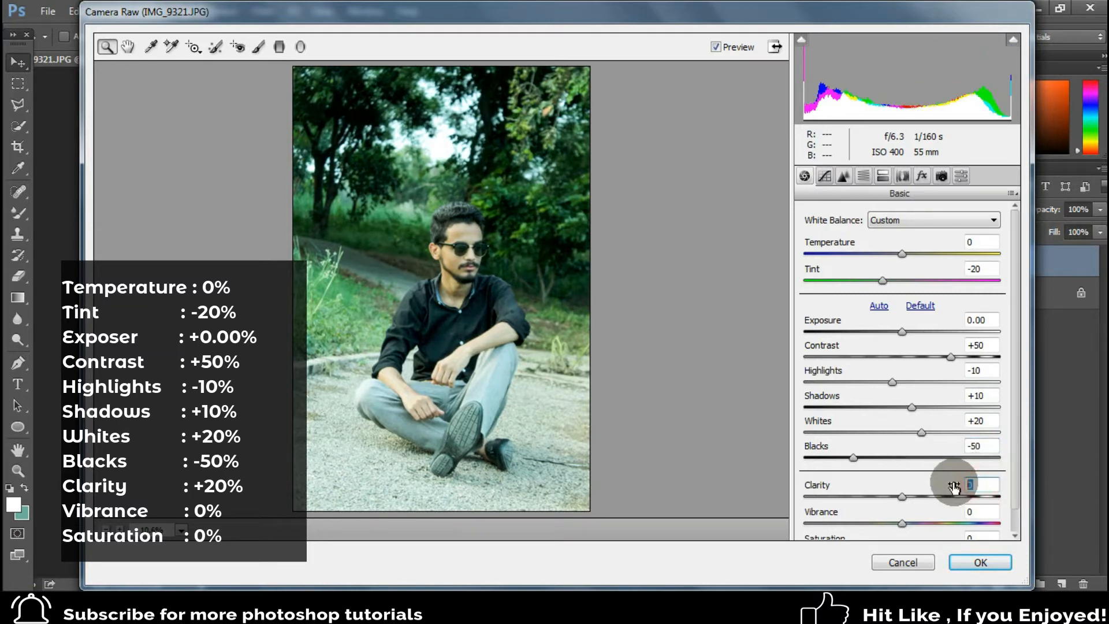
pyautogui.write('20')
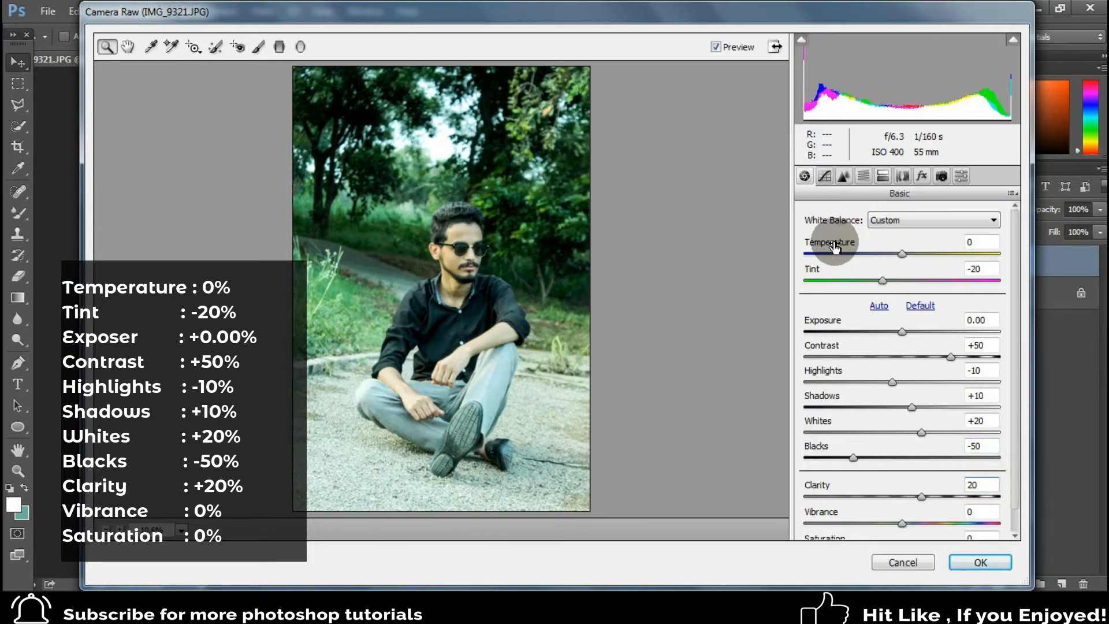
# Set the sharpening amount to 29 and the noise reduction to luminance 42 with luminance contrast 50.
pyautogui.click(845, 177)
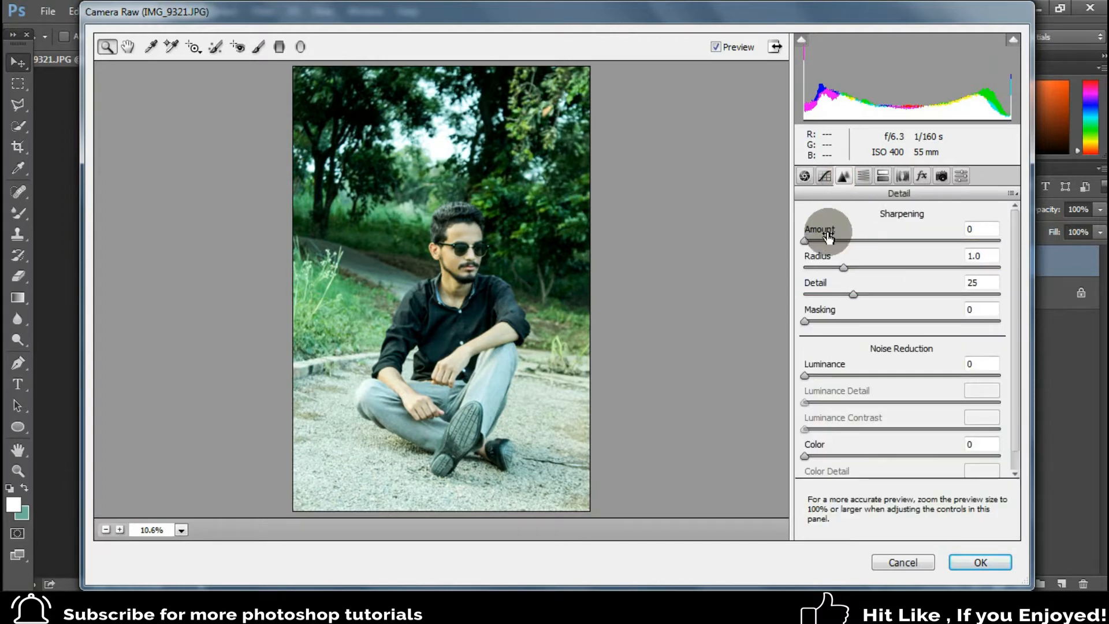
pyautogui.moveTo(825, 240); pyautogui.dragTo(842, 241)
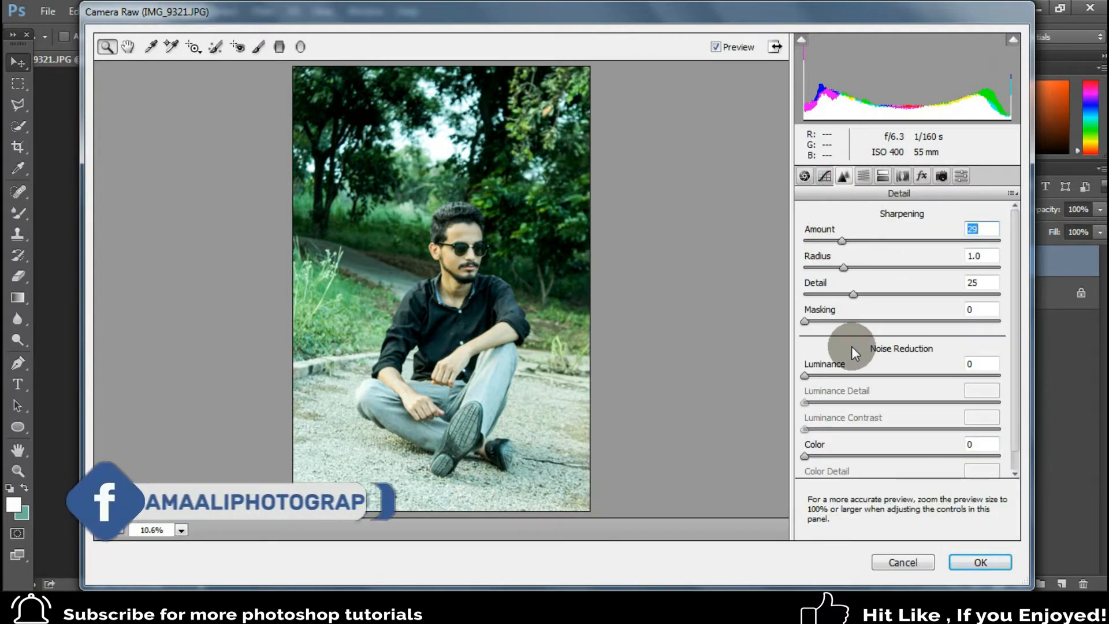
pyautogui.moveTo(854, 376); pyautogui.dragTo(885, 374)
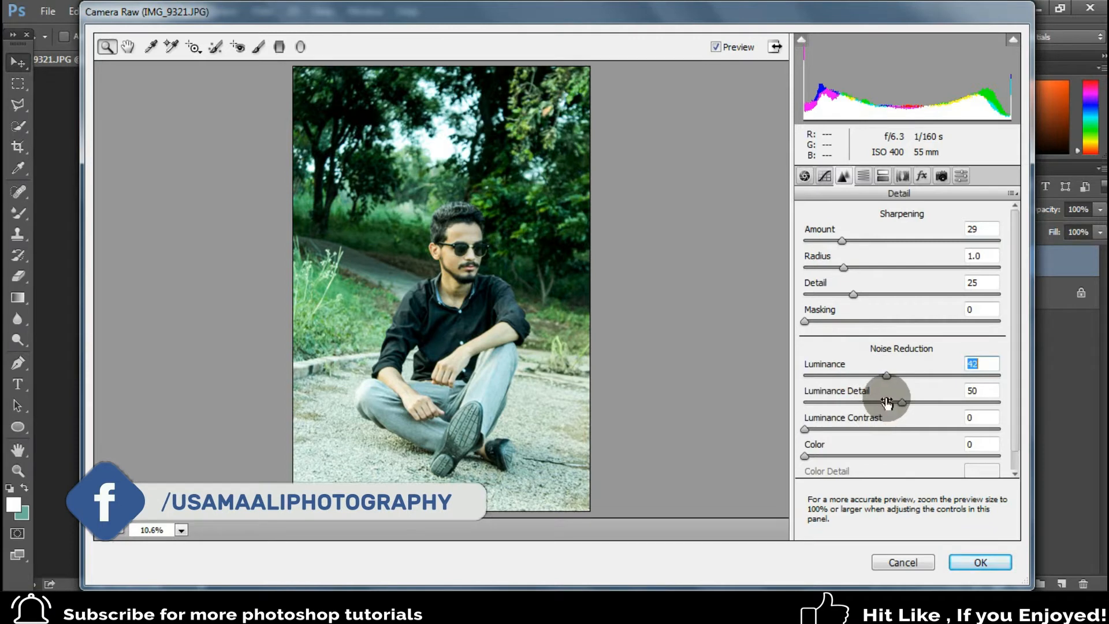
pyautogui.click(903, 428)
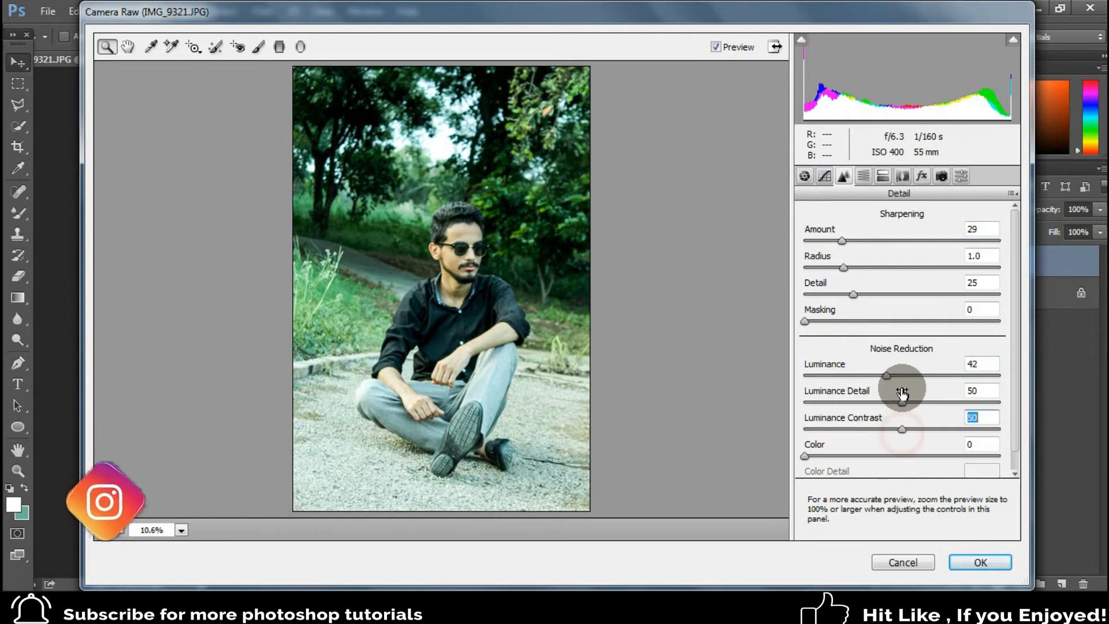
# Shift the HSL hue of the yellows to -50 and the greens to -100.
pyautogui.click(867, 178)
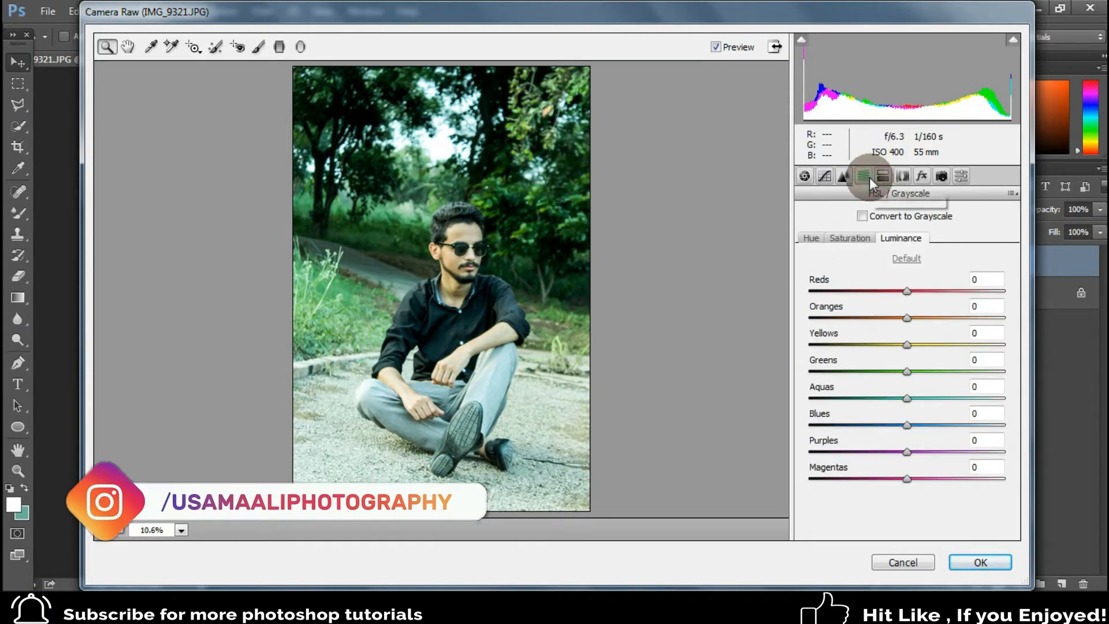
pyautogui.click(907, 282)
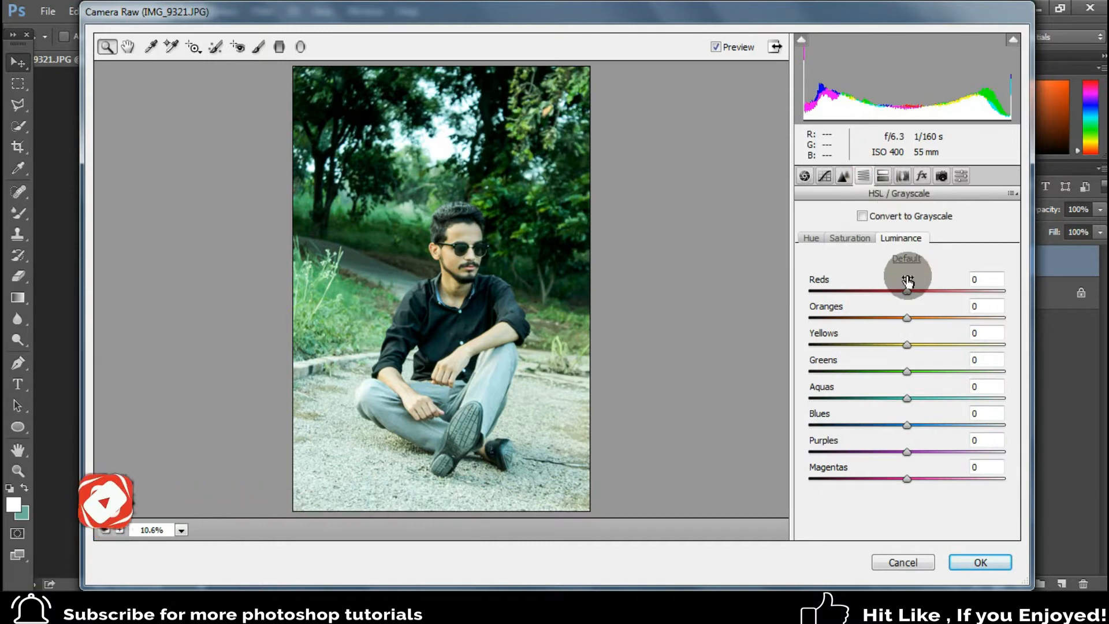
pyautogui.click(979, 335)
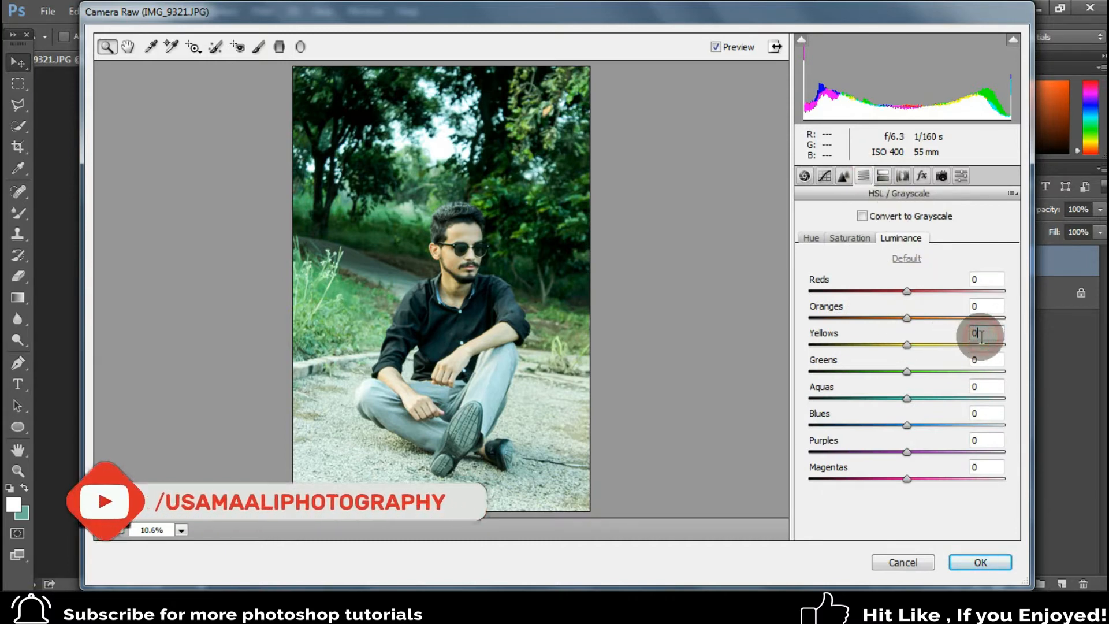
pyautogui.click(809, 237)
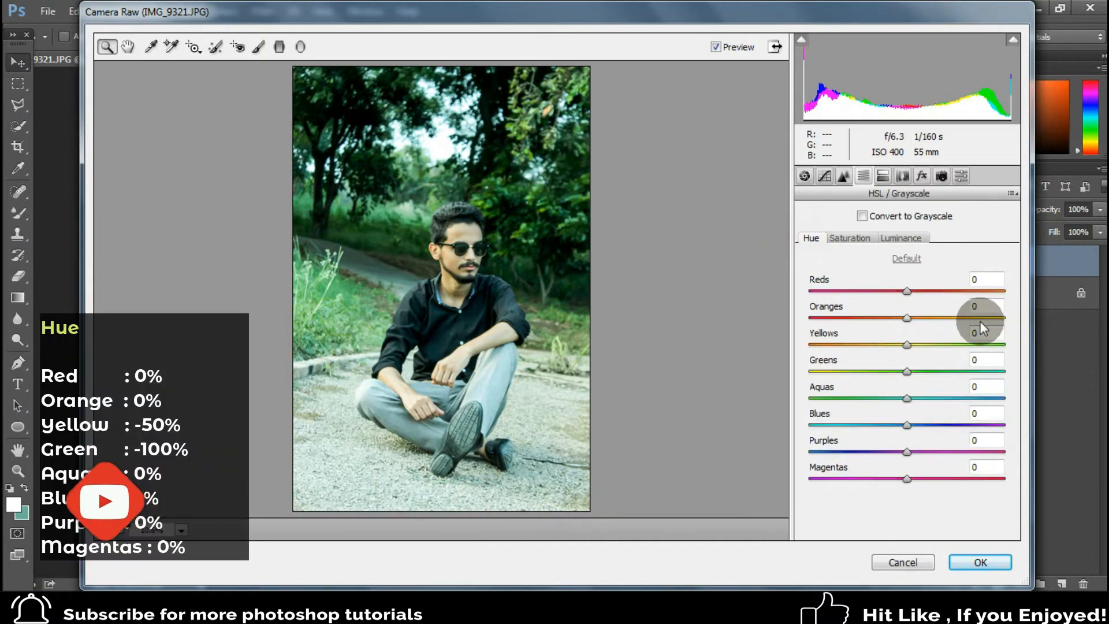
pyautogui.click(966, 331)
pyautogui.write('-')
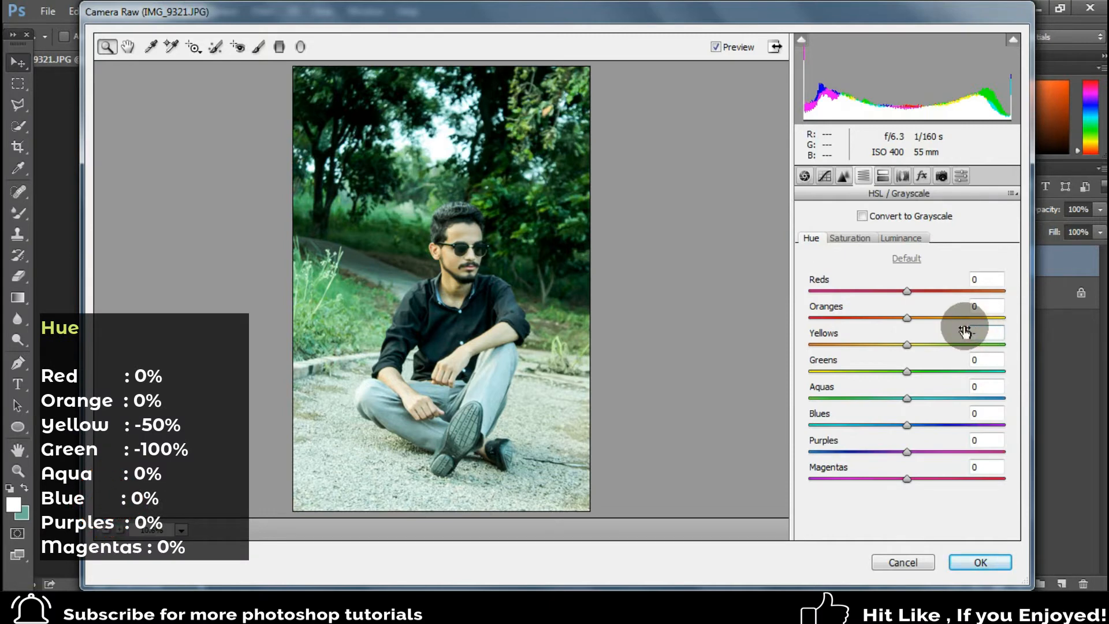
pyautogui.write('50')
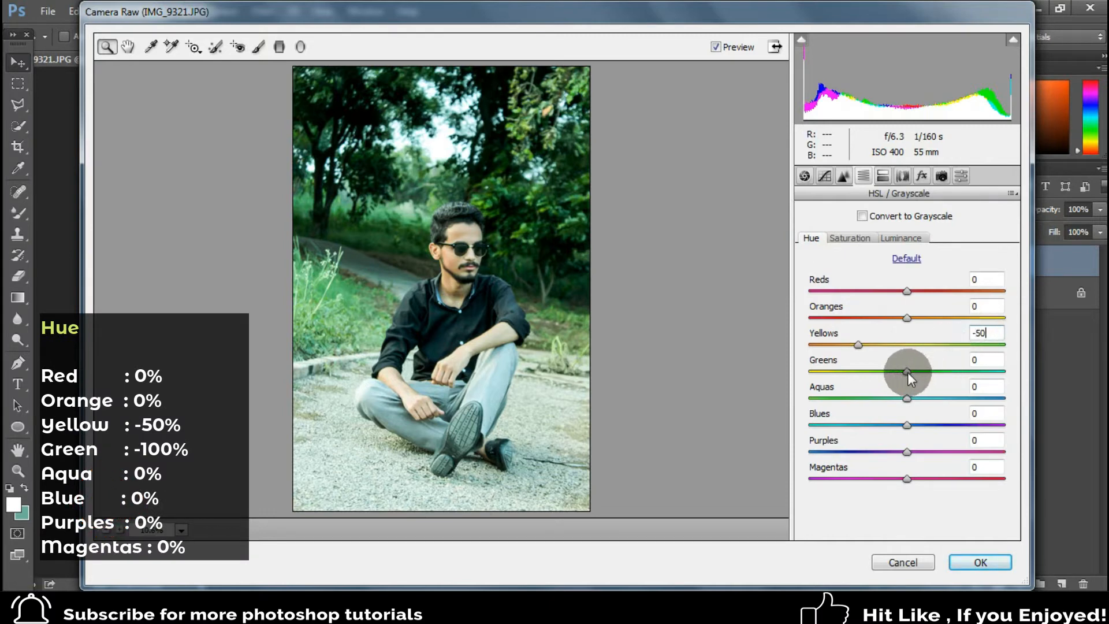
pyautogui.click(809, 372)
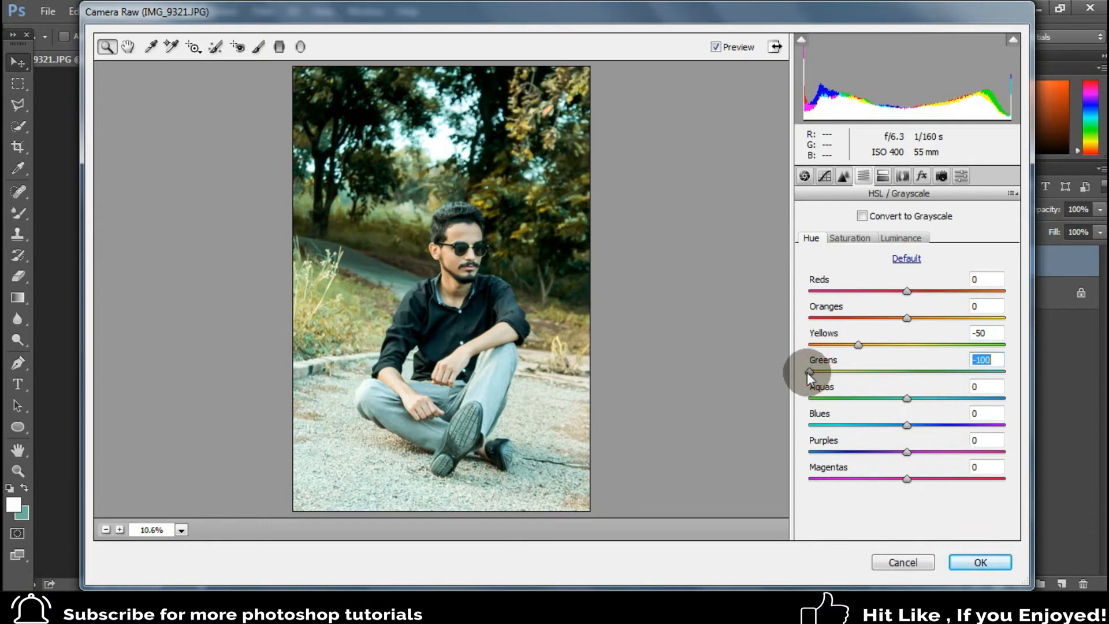
# Set the HSL saturation of the reds to +30 and the oranges to -10.
pyautogui.click(867, 238)
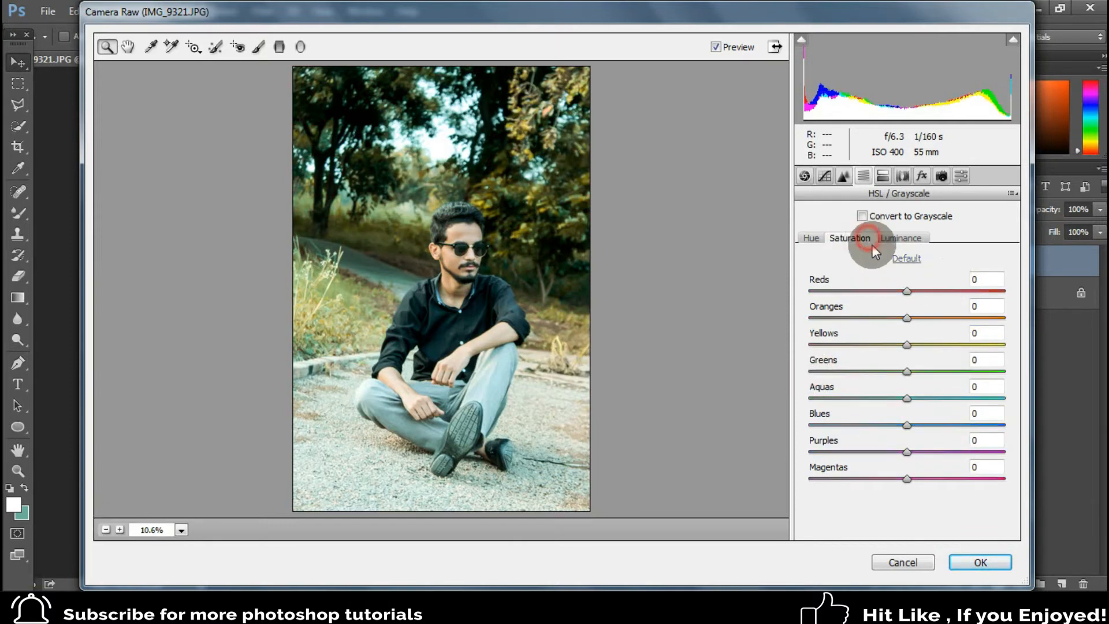
pyautogui.click(982, 280)
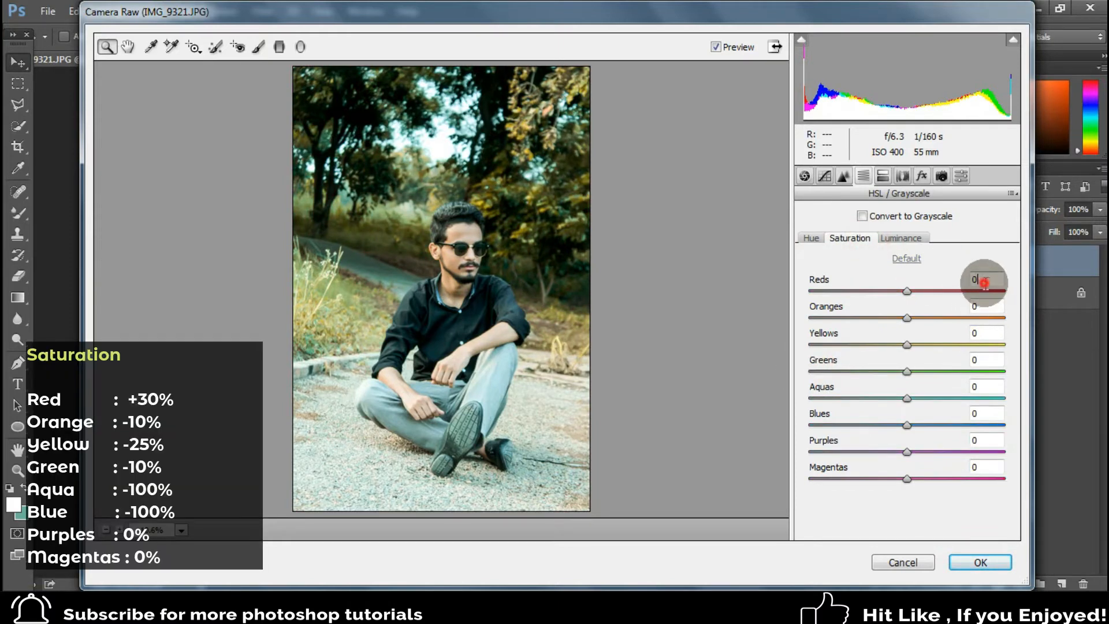
pyautogui.write('30')
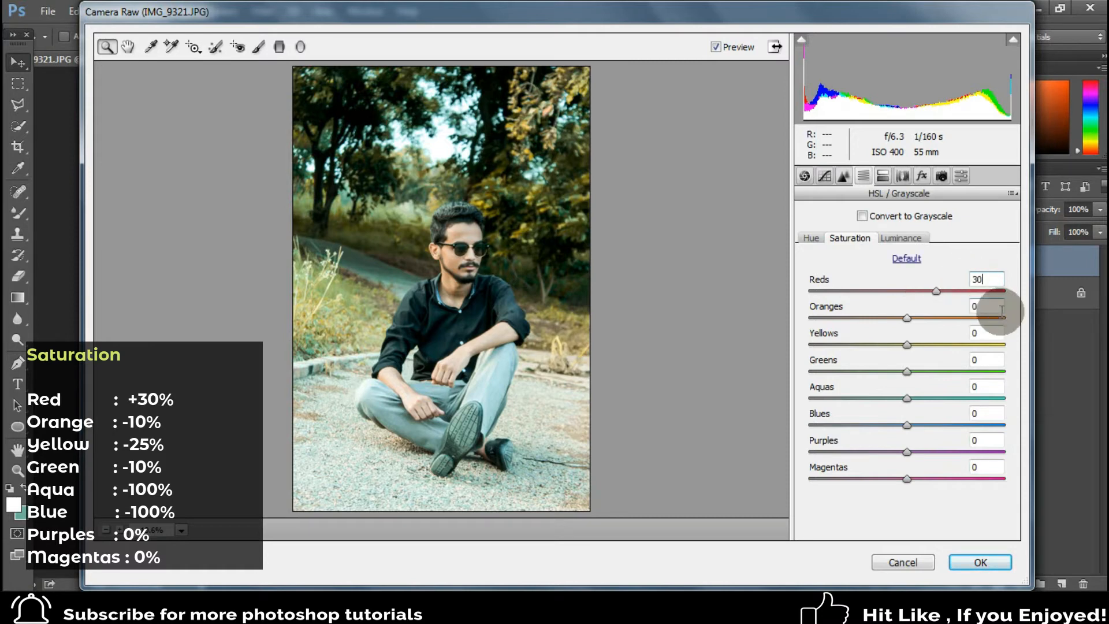
pyautogui.click(975, 308)
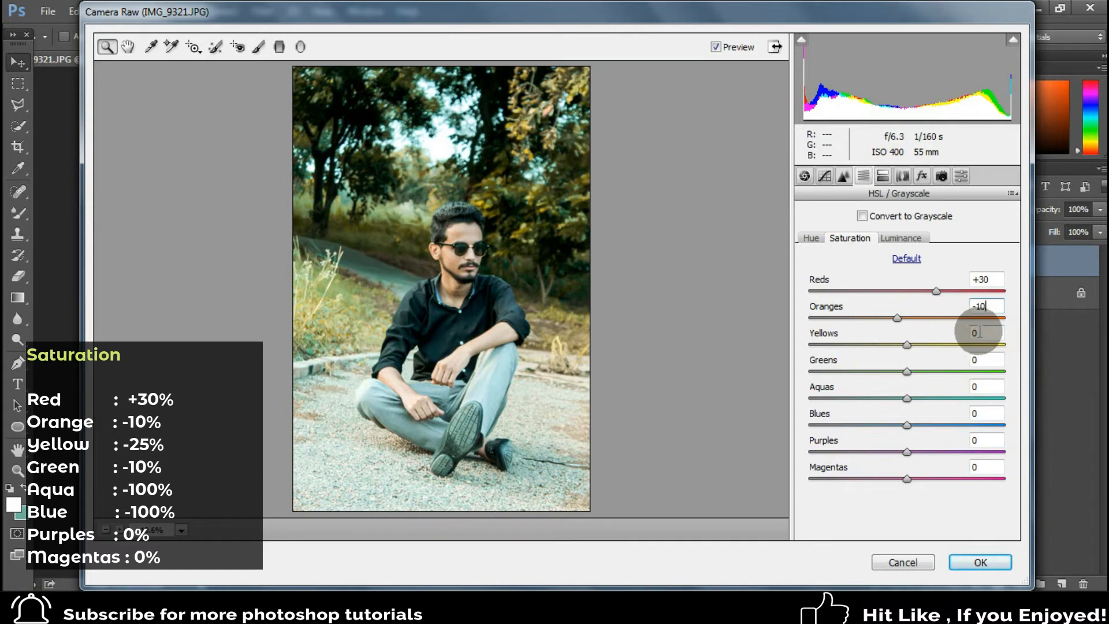
pyautogui.click(977, 333)
pyautogui.write('25')
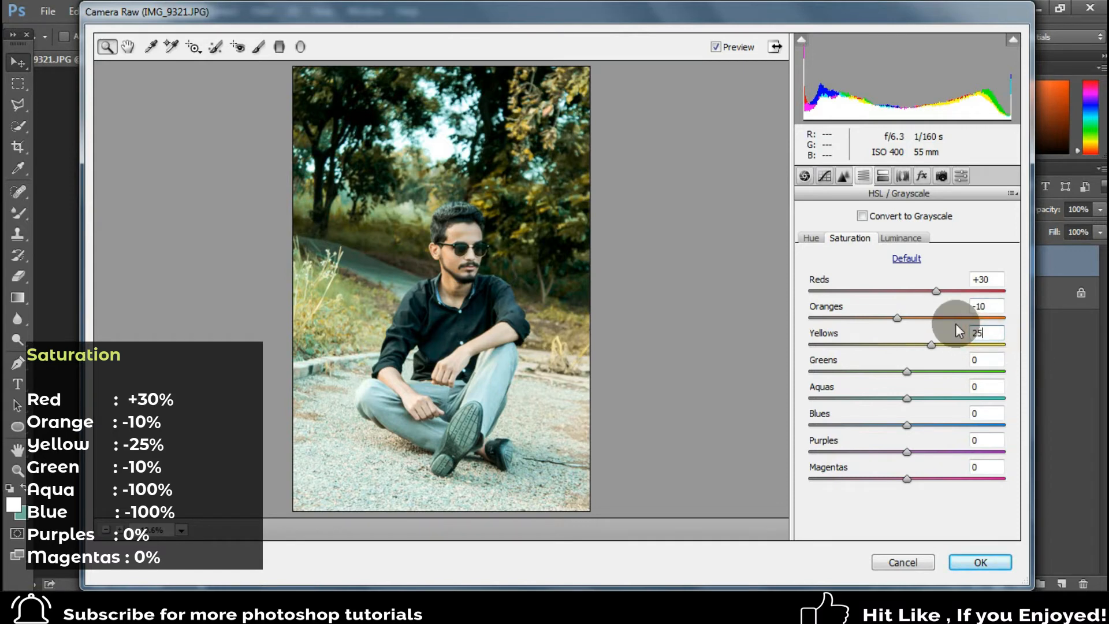
pyautogui.click(971, 360)
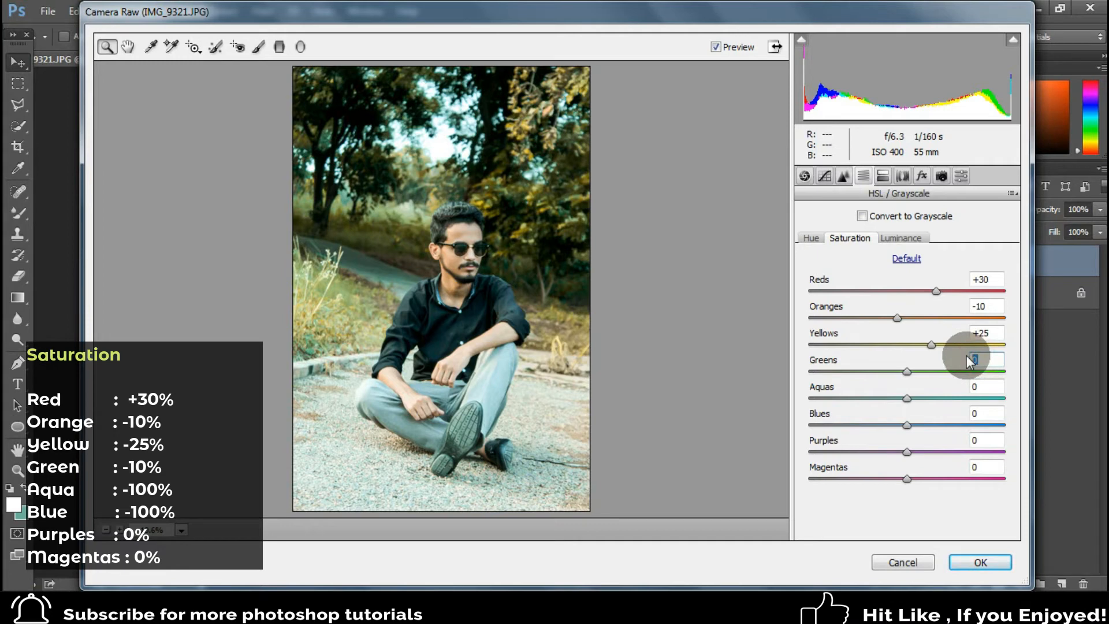
pyautogui.click(973, 333)
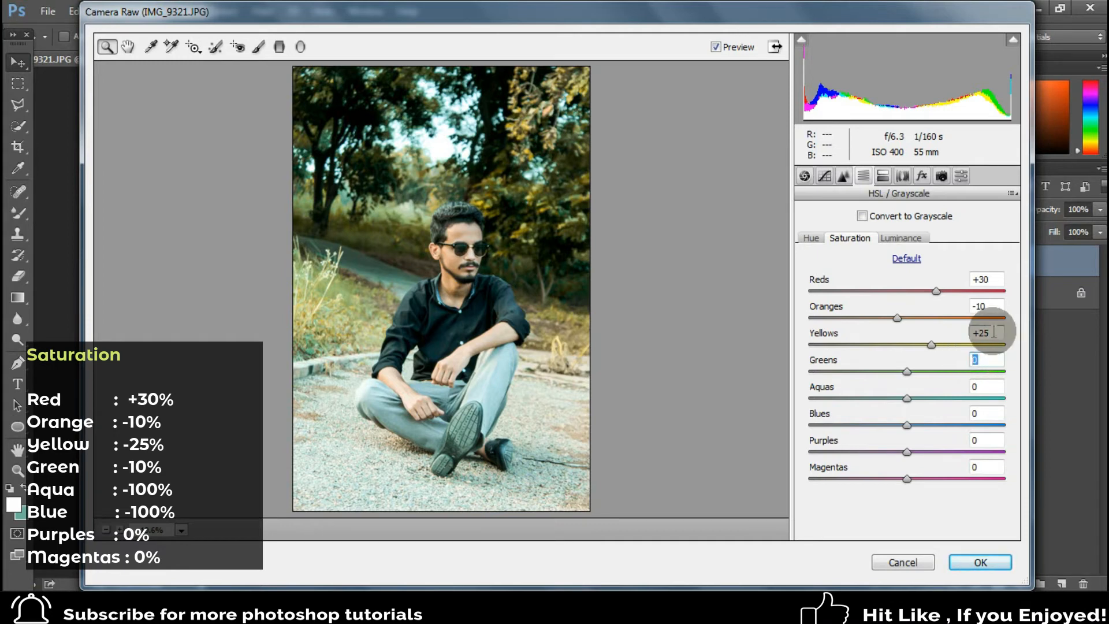
pyautogui.write('0')
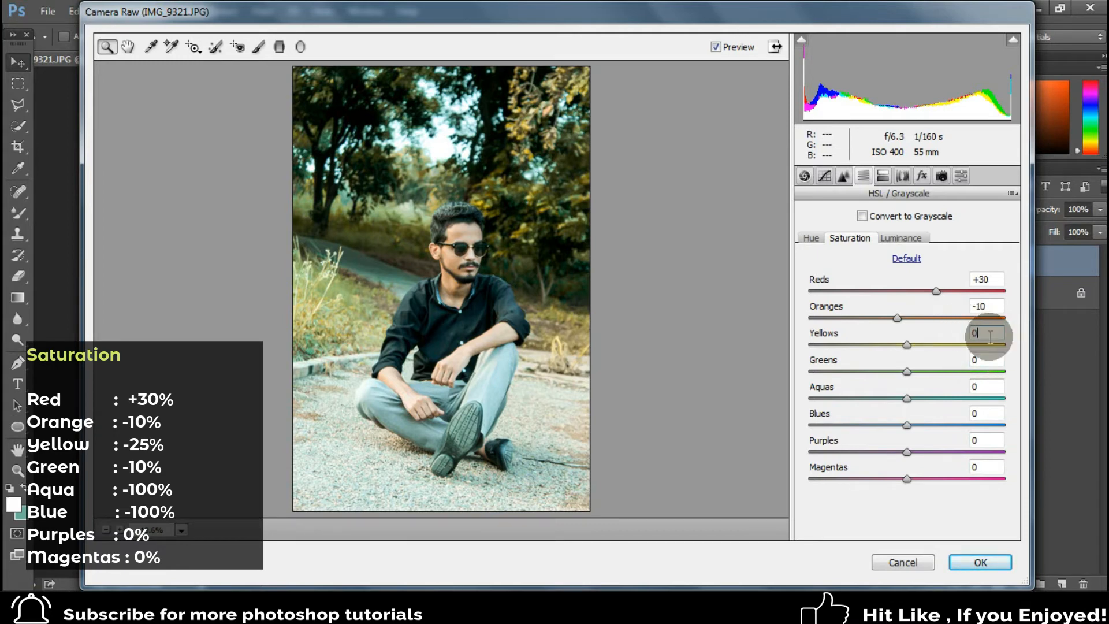
# Set the HSL saturation of the yellows to -25, the greens to -10, and both the aquas and blues to -100.
pyautogui.click(982, 333)
pyautogui.write('-25')
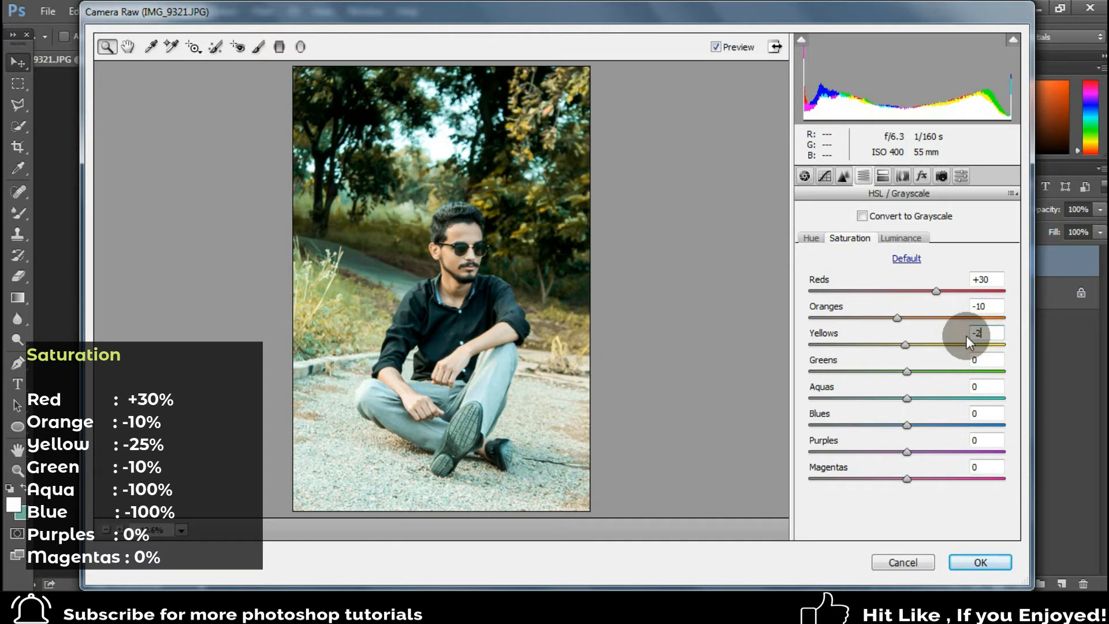
pyautogui.click(971, 360)
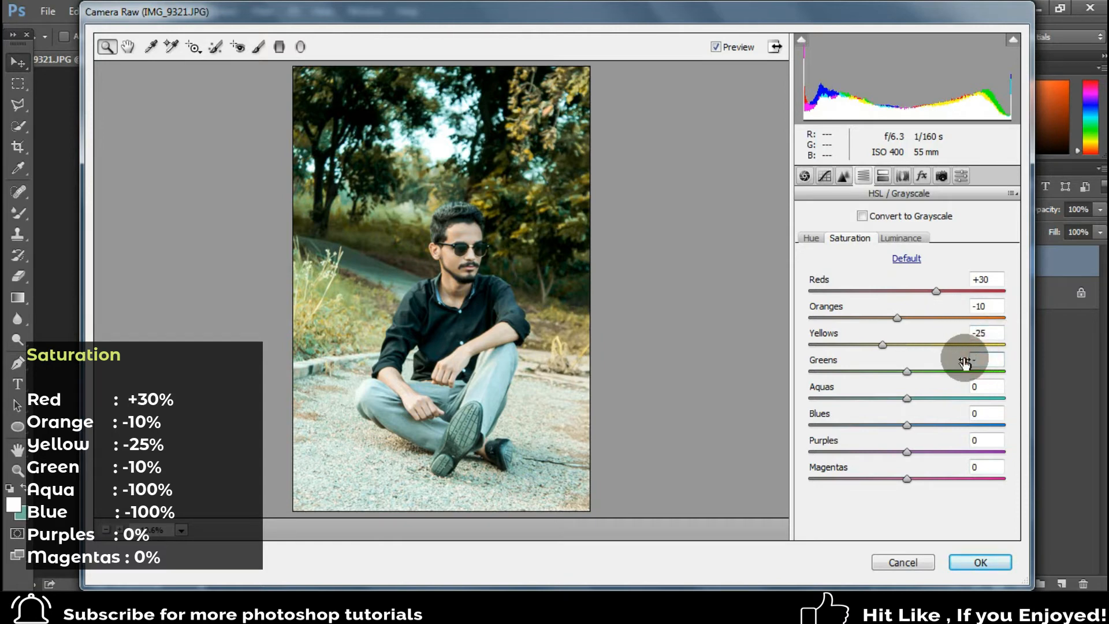
pyautogui.write('-10')
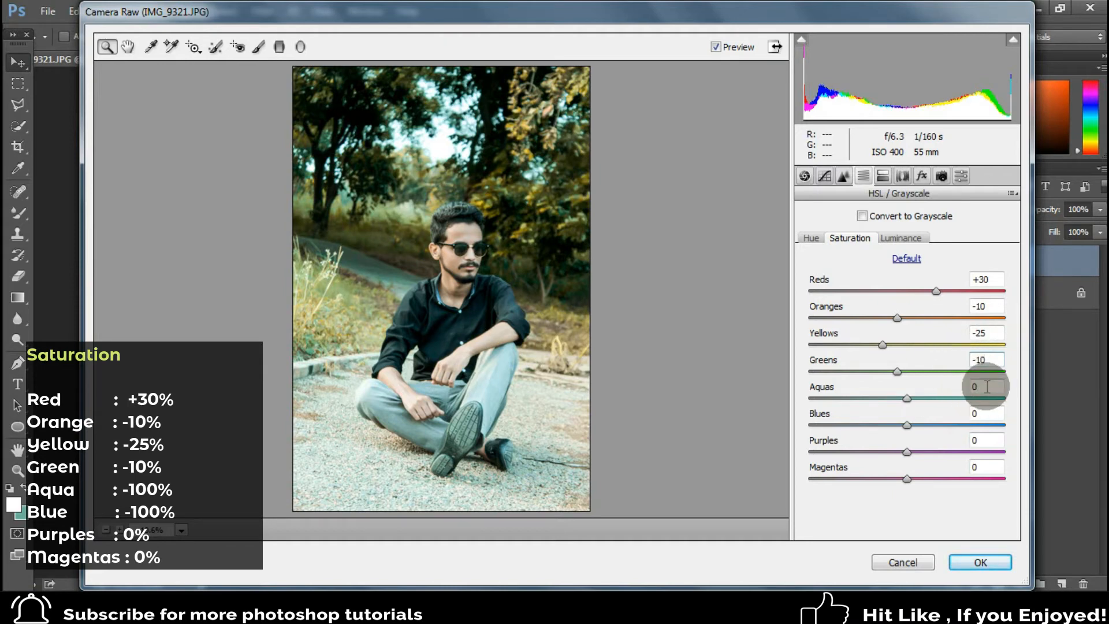
pyautogui.click(972, 385)
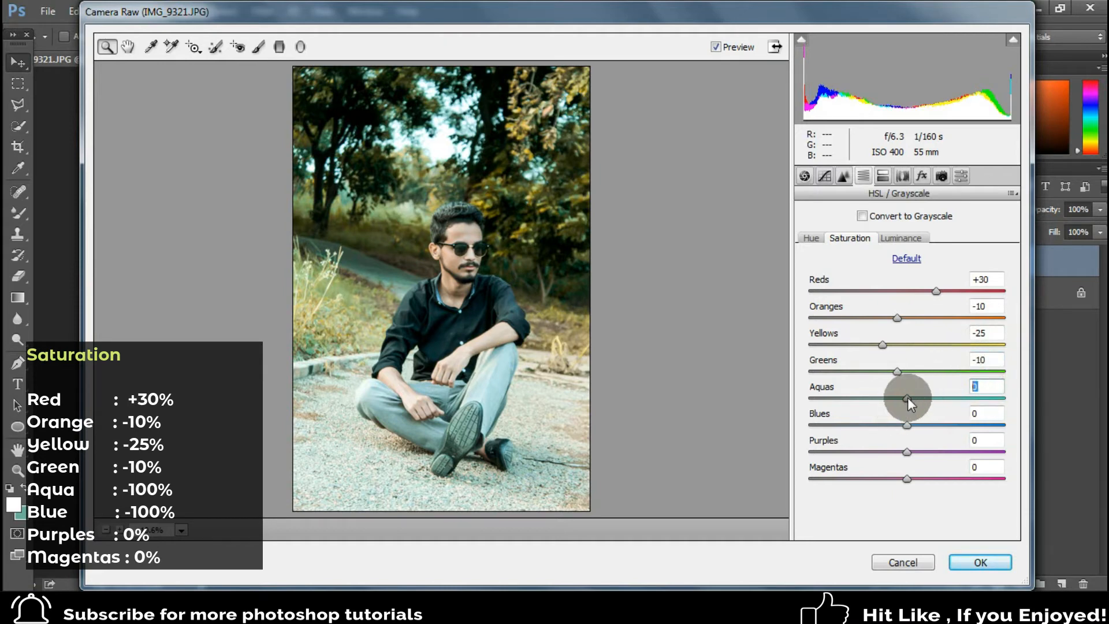
pyautogui.moveTo(907, 397); pyautogui.dragTo(802, 437)
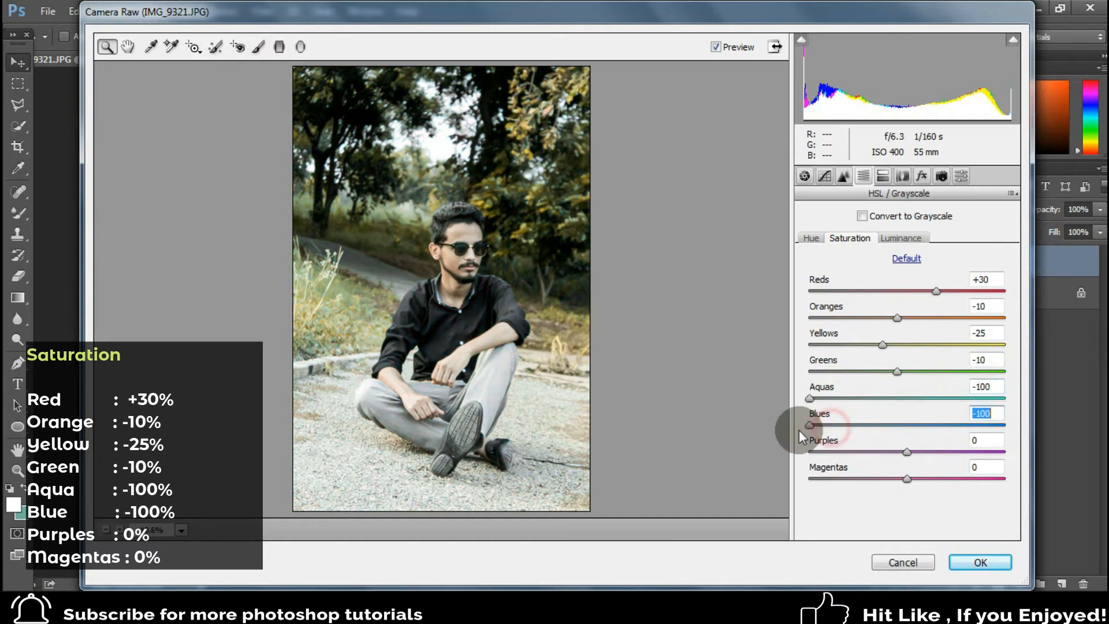
# Raise the HSL luminance of the oranges to +50.
pyautogui.click(811, 237)
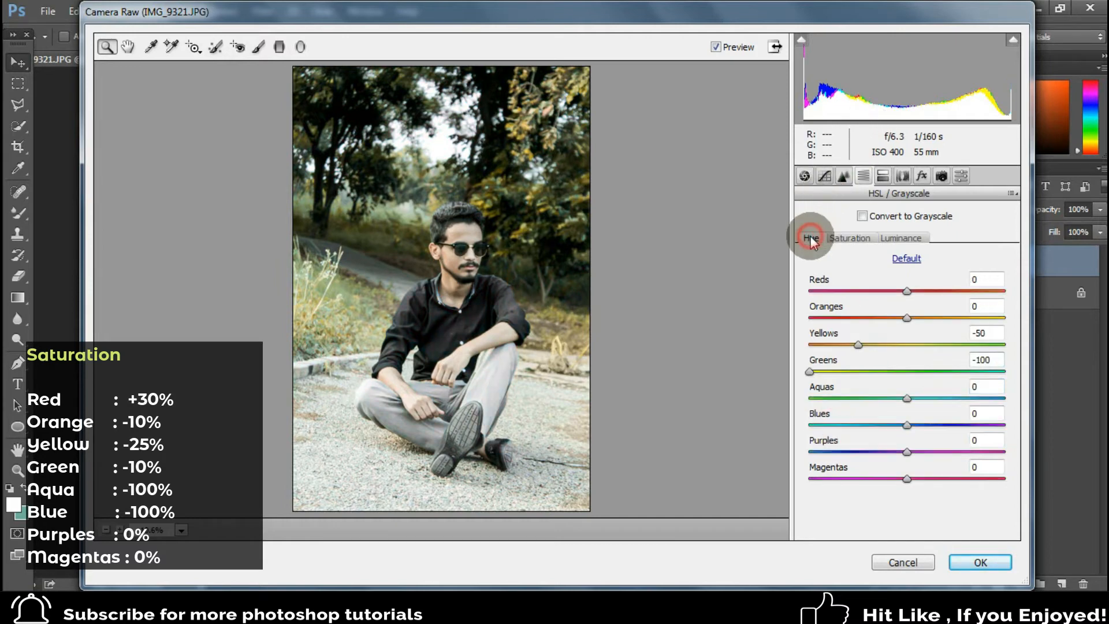
pyautogui.click(902, 239)
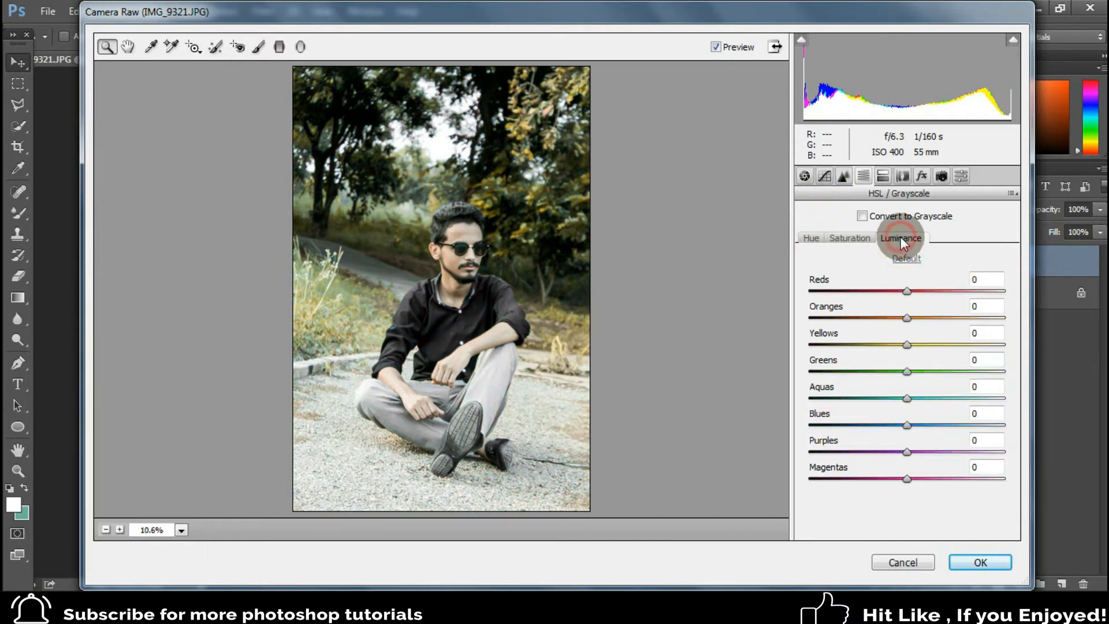
pyautogui.click(985, 306)
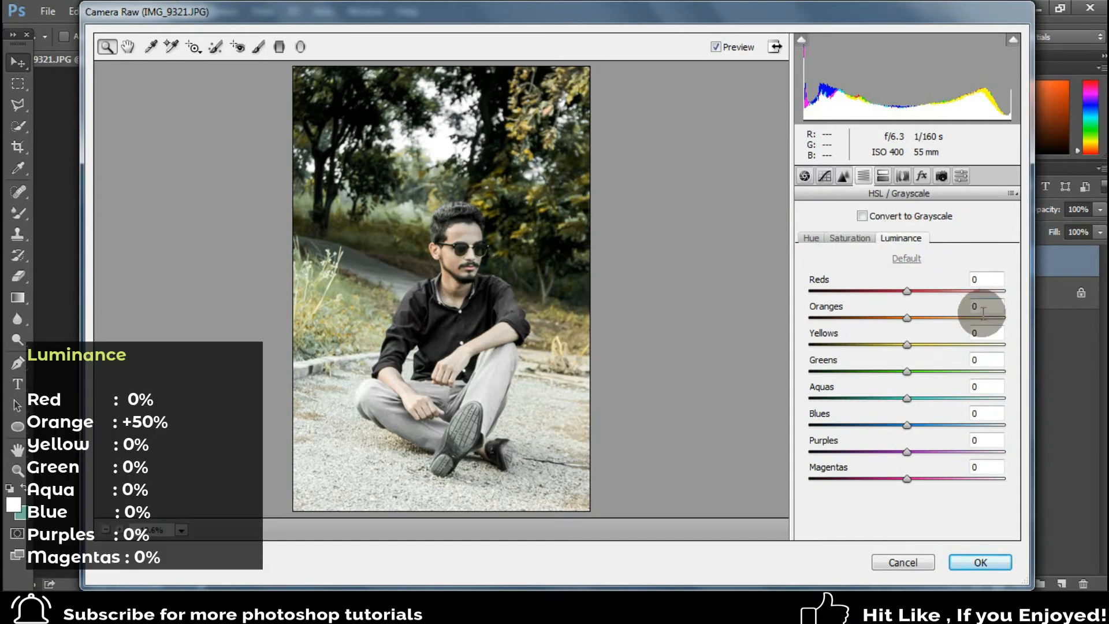
pyautogui.write('50')
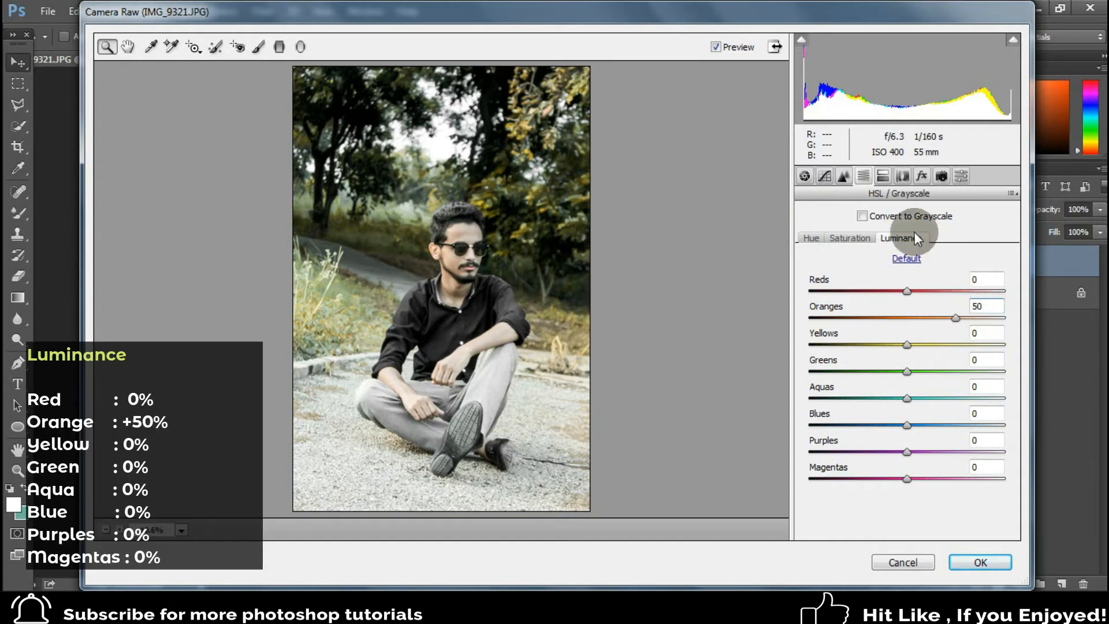
# Apply split toning to the highlights with hue 204 and saturation 27.
pyautogui.click(882, 176)
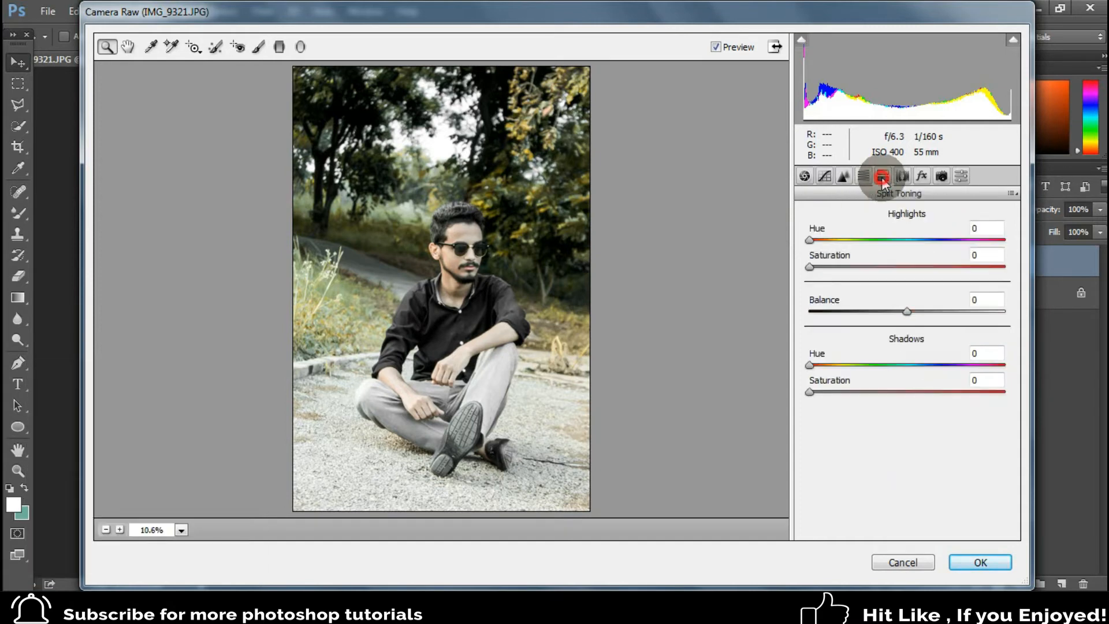
pyautogui.click(975, 227)
pyautogui.write('20')
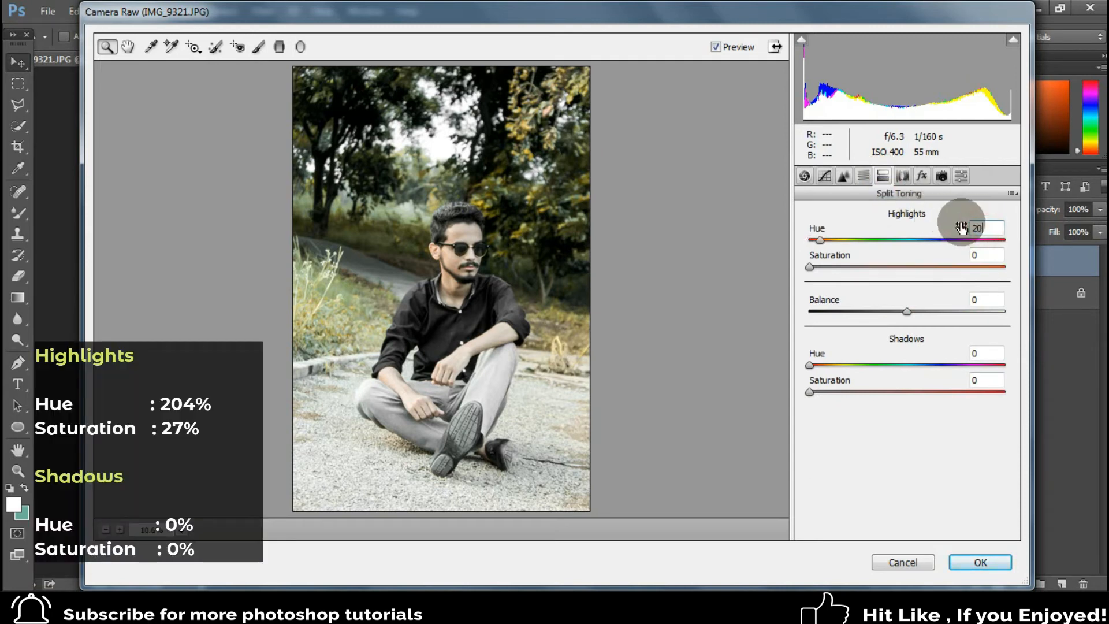
pyautogui.write('4')
pyautogui.click(964, 257)
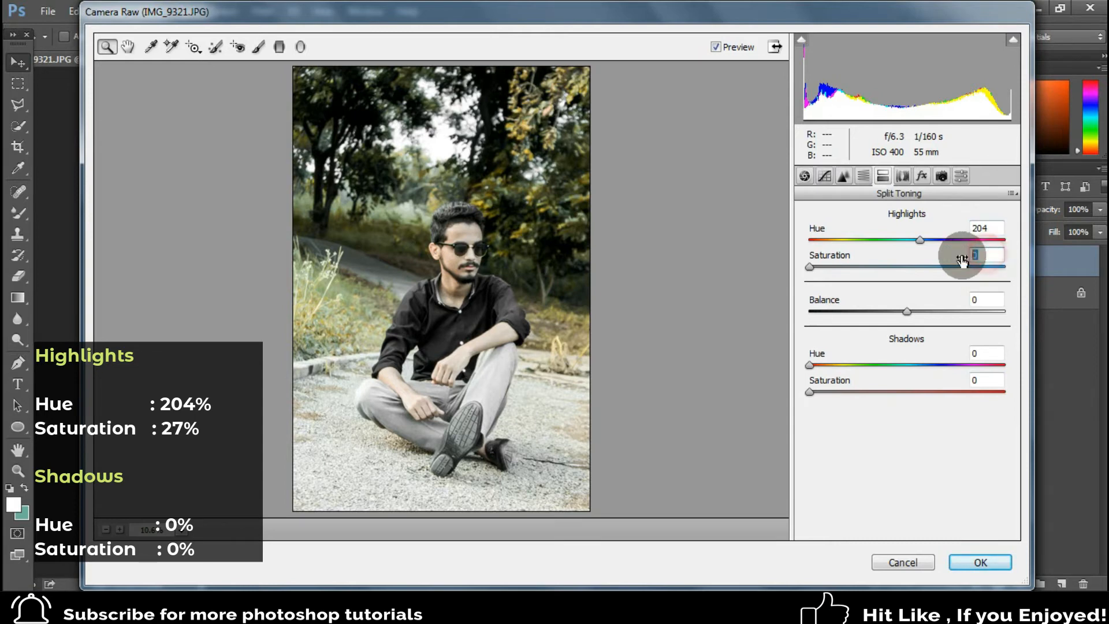
pyautogui.write('27')
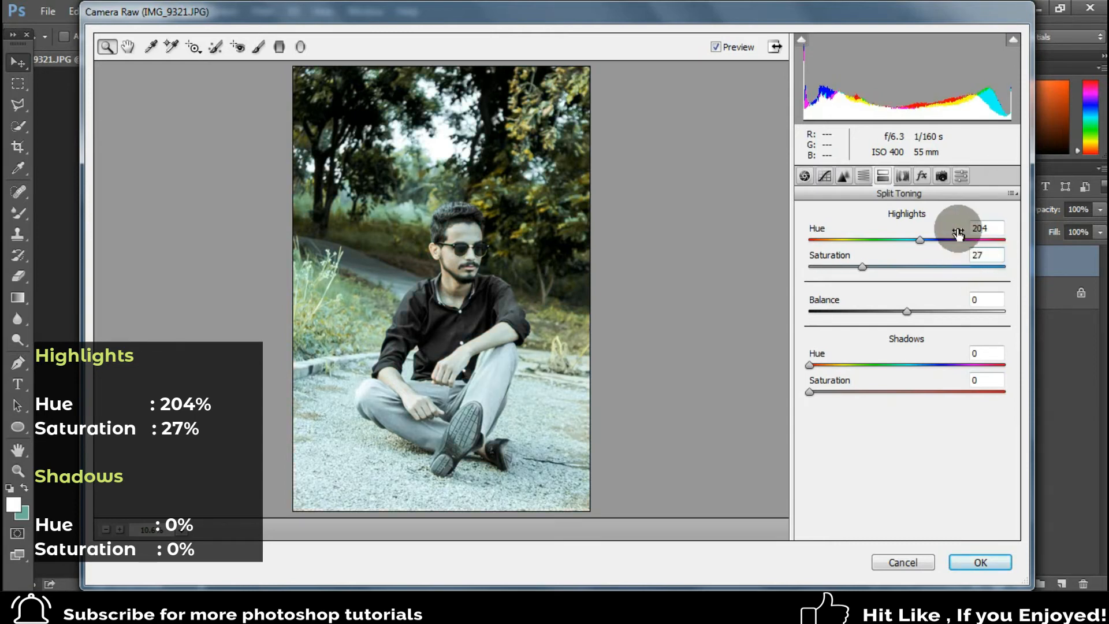
# Add a dark post-crop vignette with the amount at -23, using the Highlight Priority style.
pyautogui.click(907, 176)
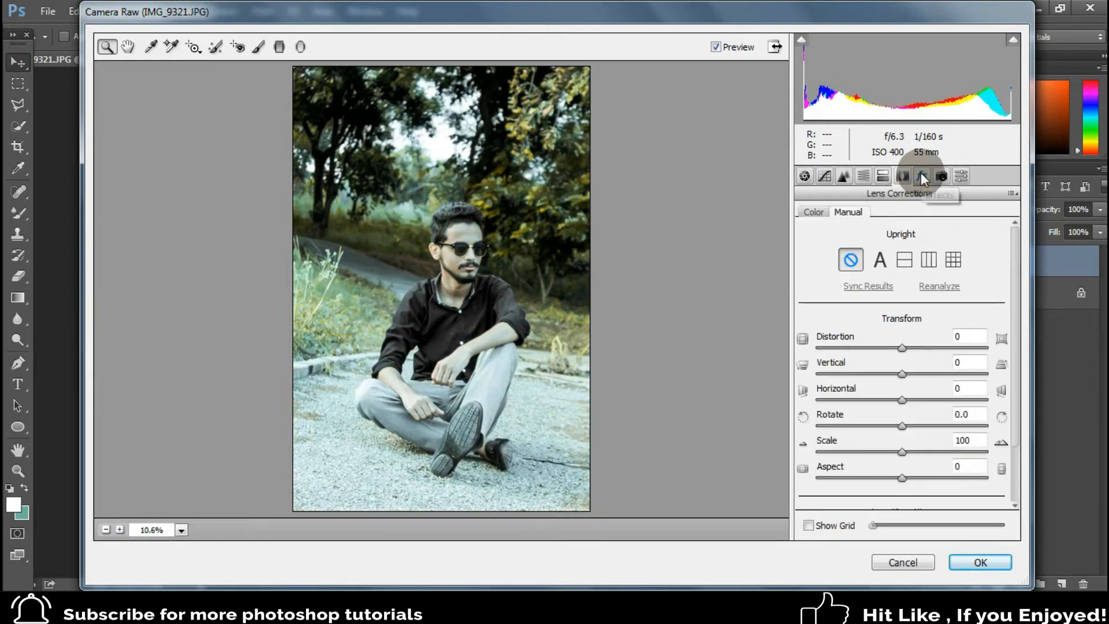
pyautogui.click(921, 175)
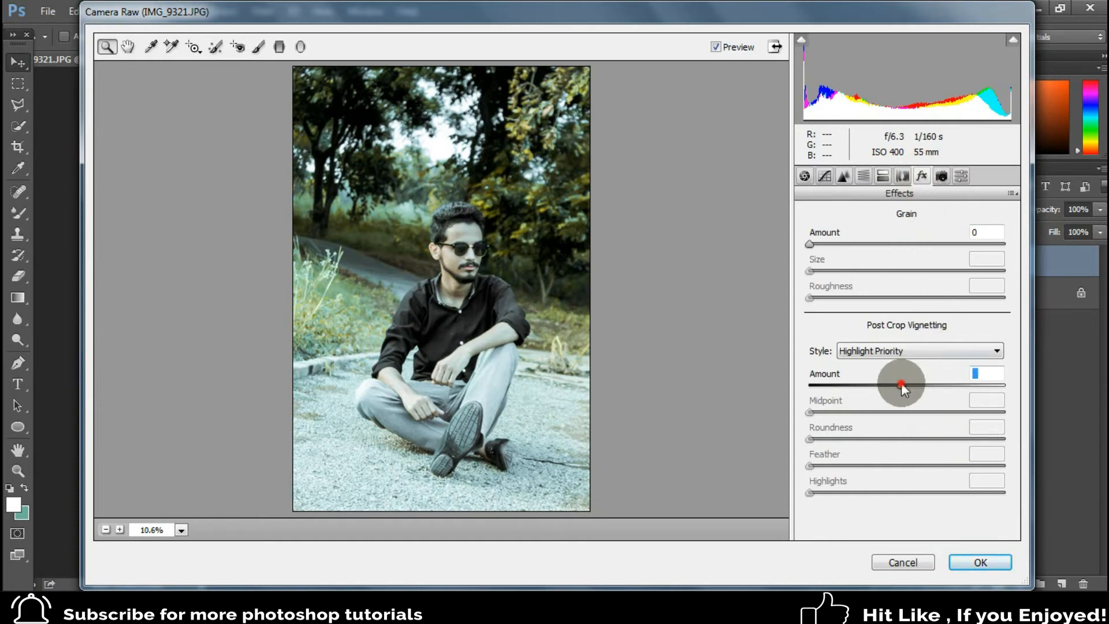
pyautogui.moveTo(902, 385); pyautogui.dragTo(885, 384)
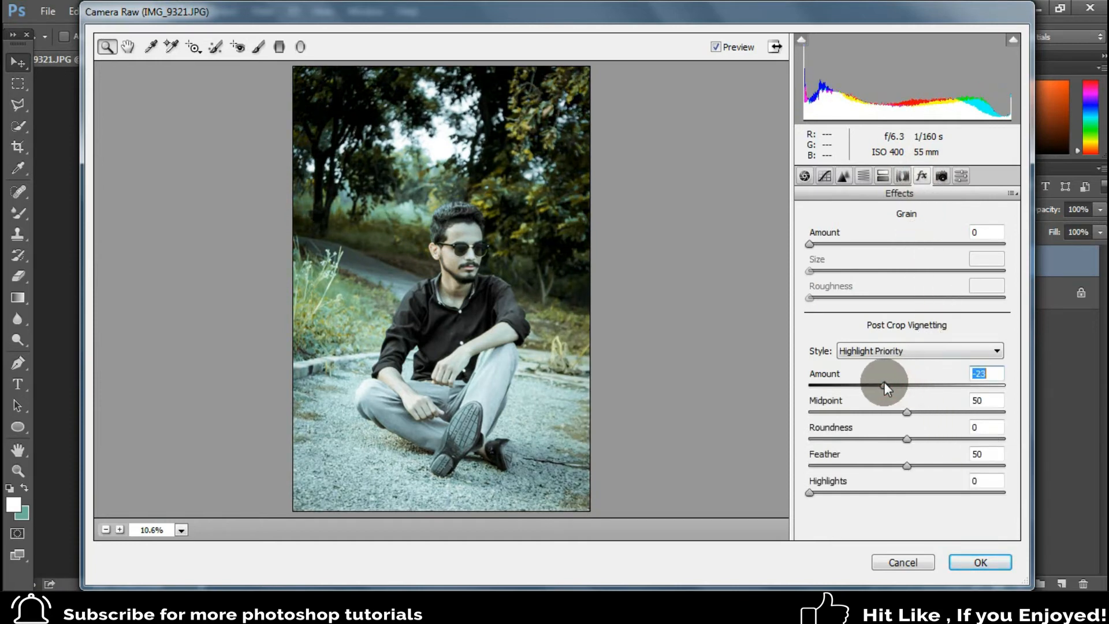
# Set the camera calibration's red primary to hue +10 and saturation -70.
pyautogui.click(941, 177)
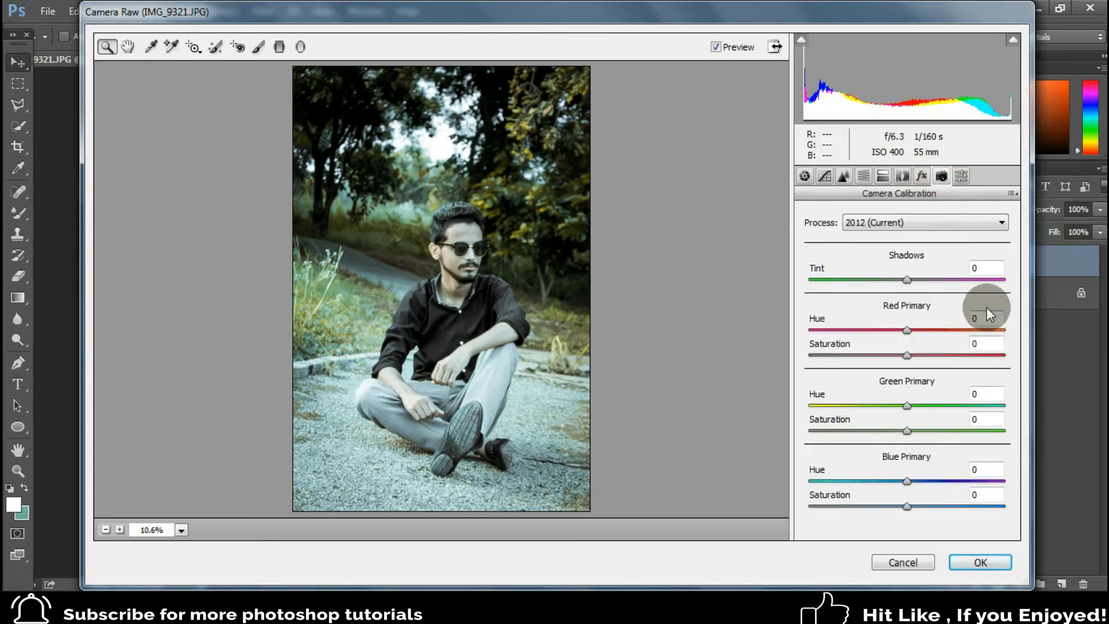
pyautogui.moveTo(985, 318); pyautogui.dragTo(957, 320)
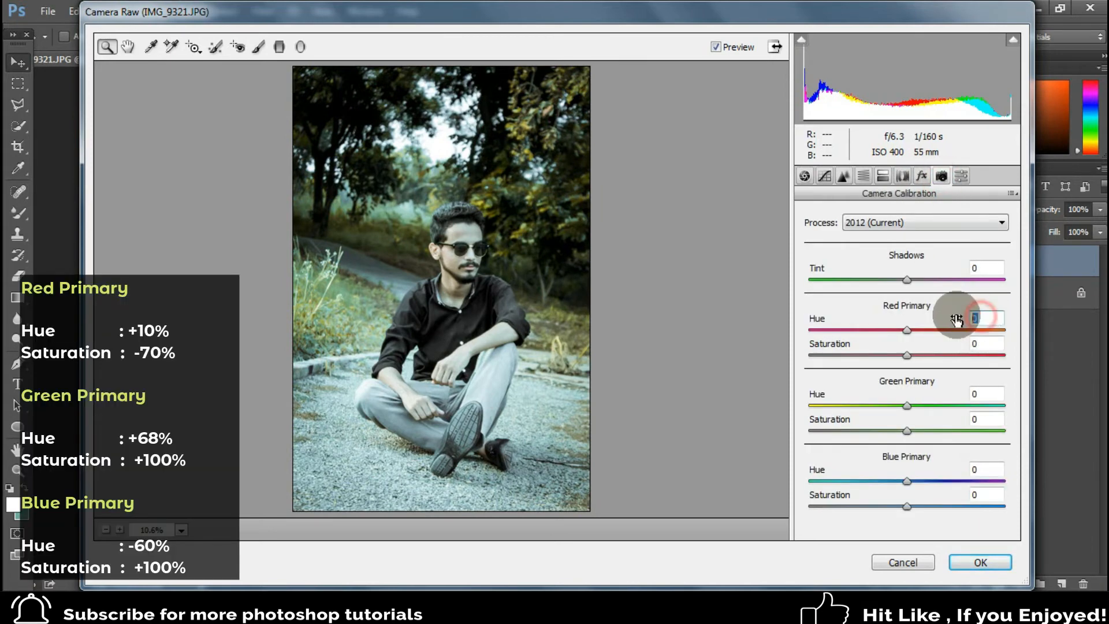
pyautogui.write('10')
pyautogui.press('Tab')
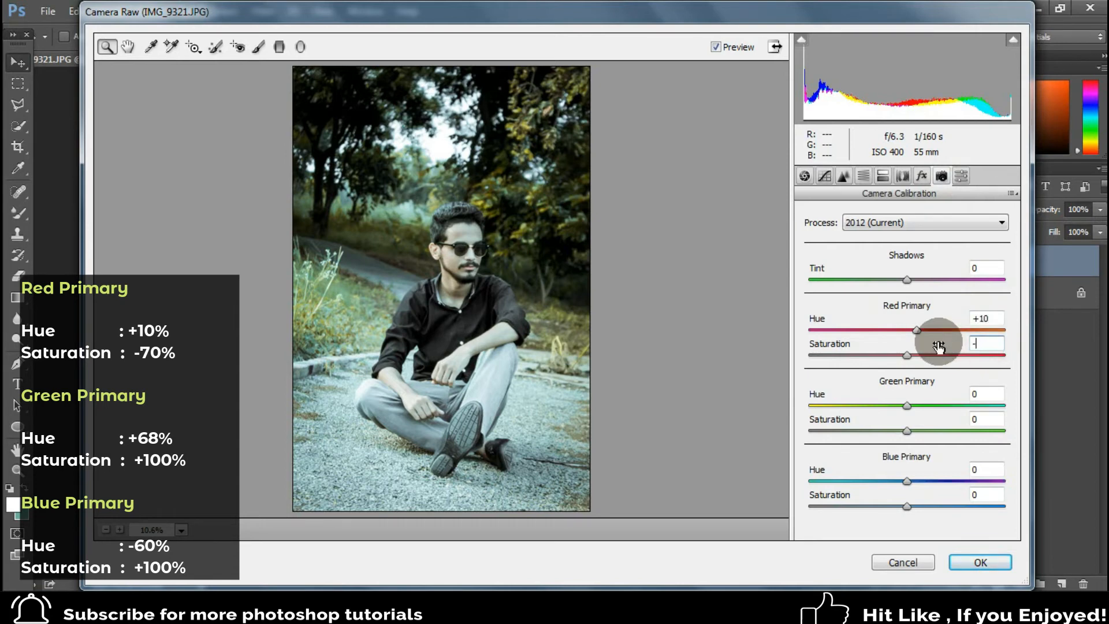
pyautogui.write('-70')
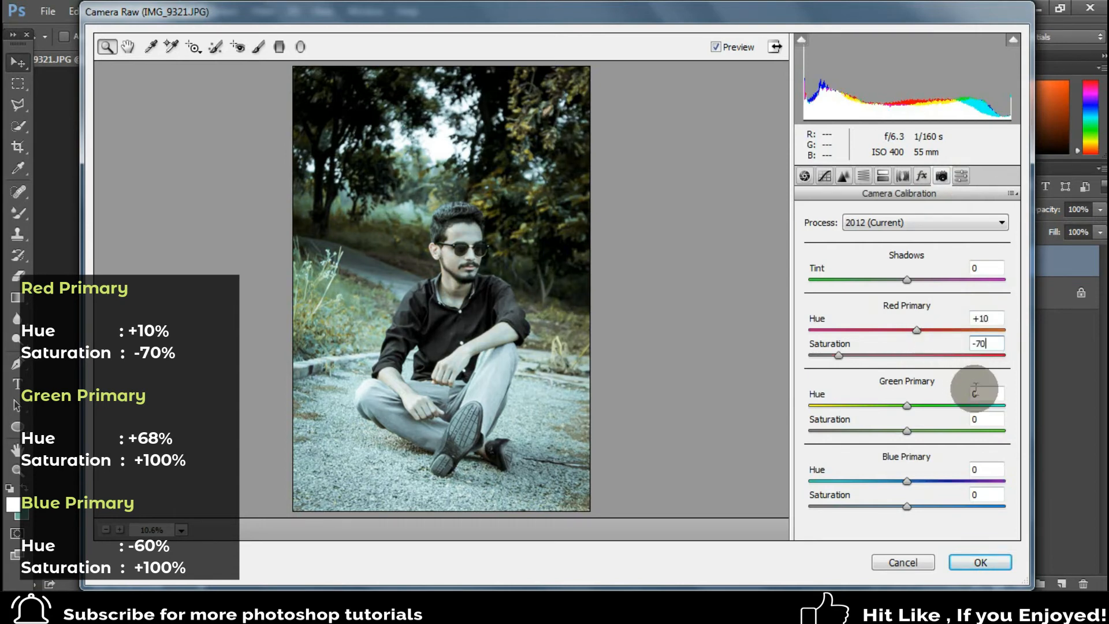
# Set the camera calibration's green primary to hue +68 and saturation +100.
pyautogui.moveTo(982, 395); pyautogui.dragTo(957, 393)
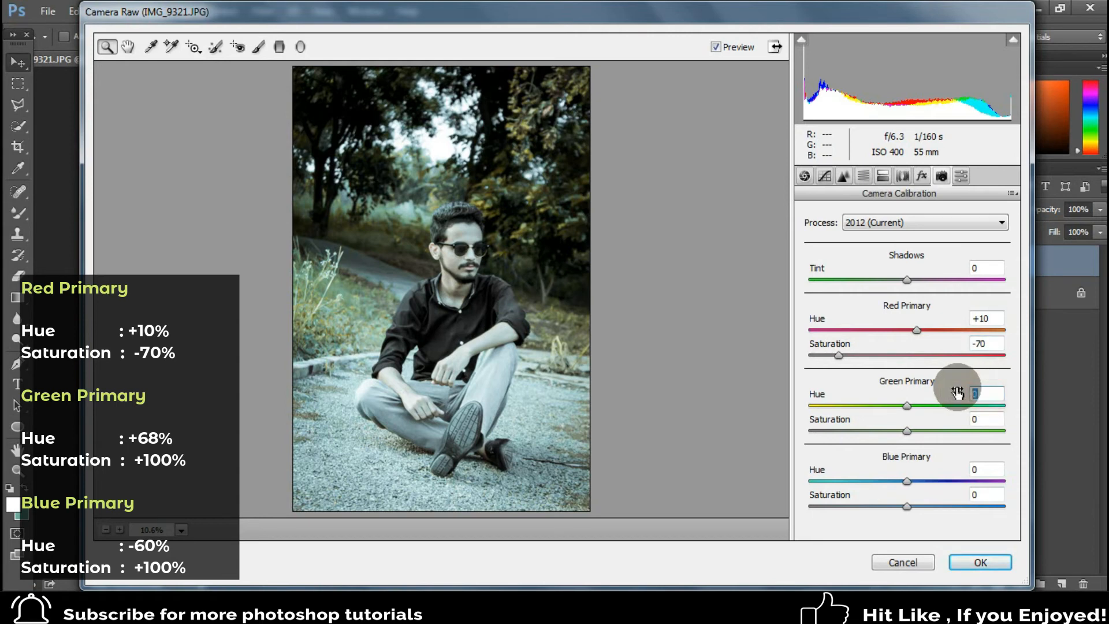
pyautogui.write('68')
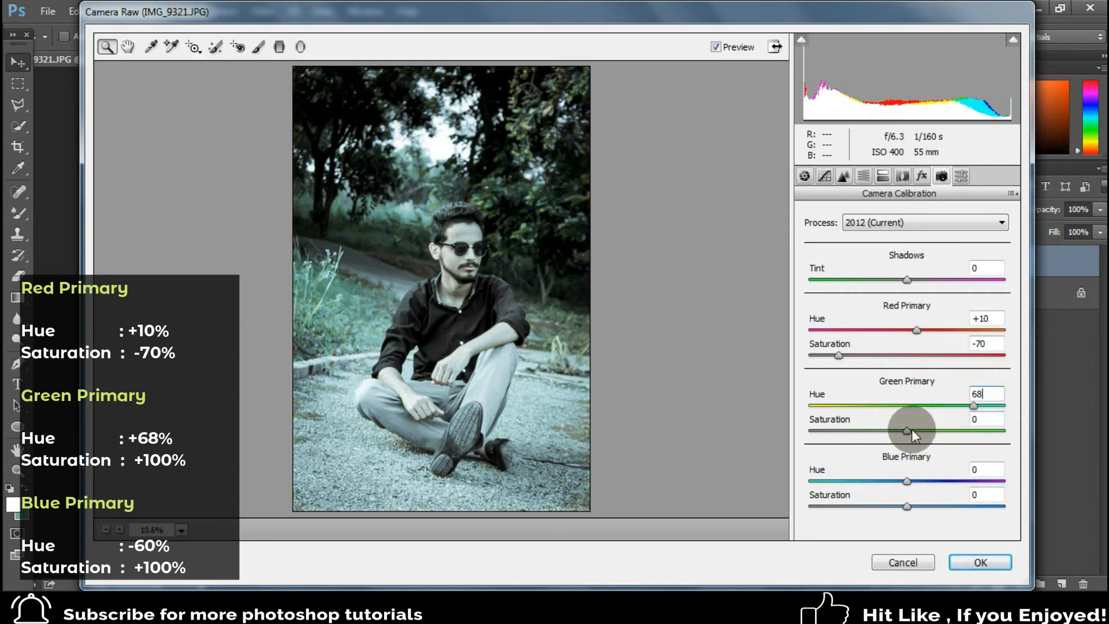
pyautogui.moveTo(909, 431); pyautogui.dragTo(1021, 421)
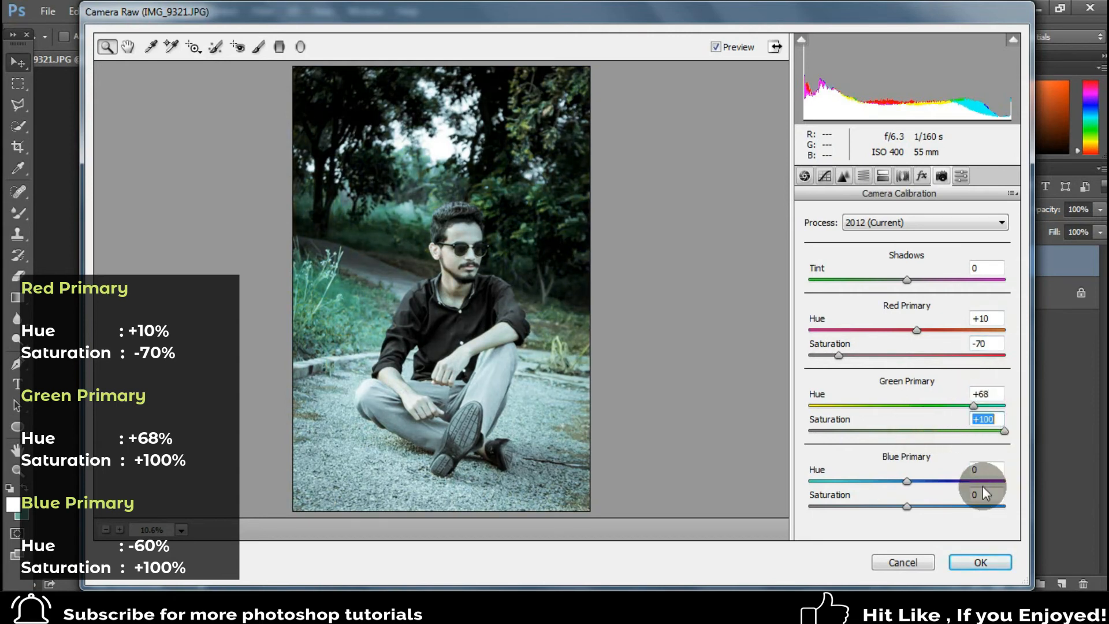
# Set the camera calibration's blue primary to hue -60 and saturation +100.
pyautogui.click(976, 470)
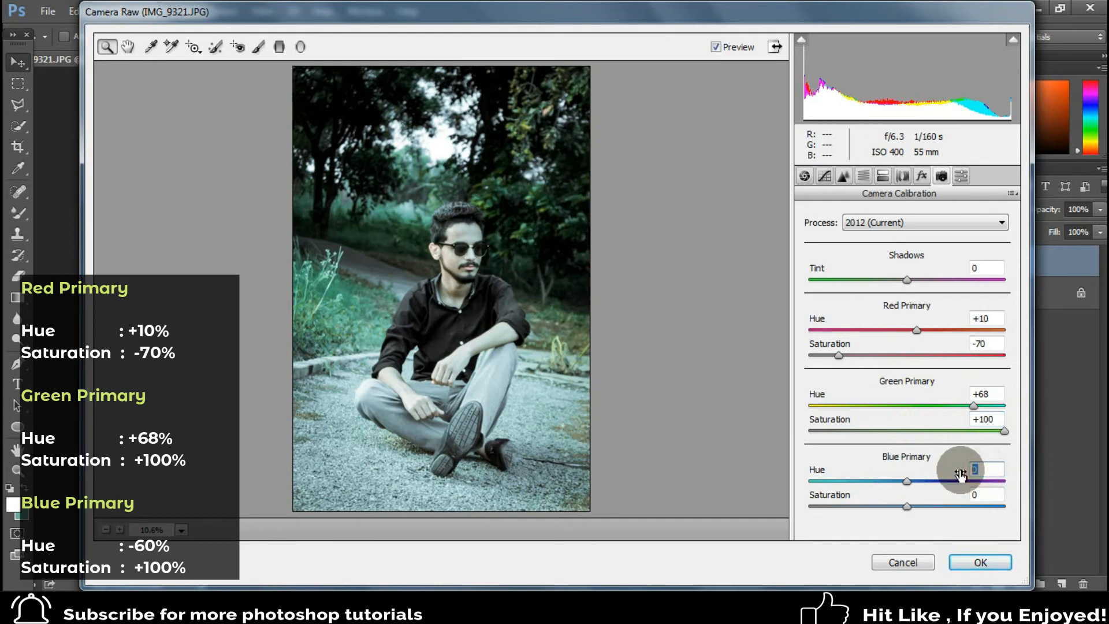
pyautogui.write('-60')
pyautogui.moveTo(916, 511); pyautogui.dragTo(1017, 511)
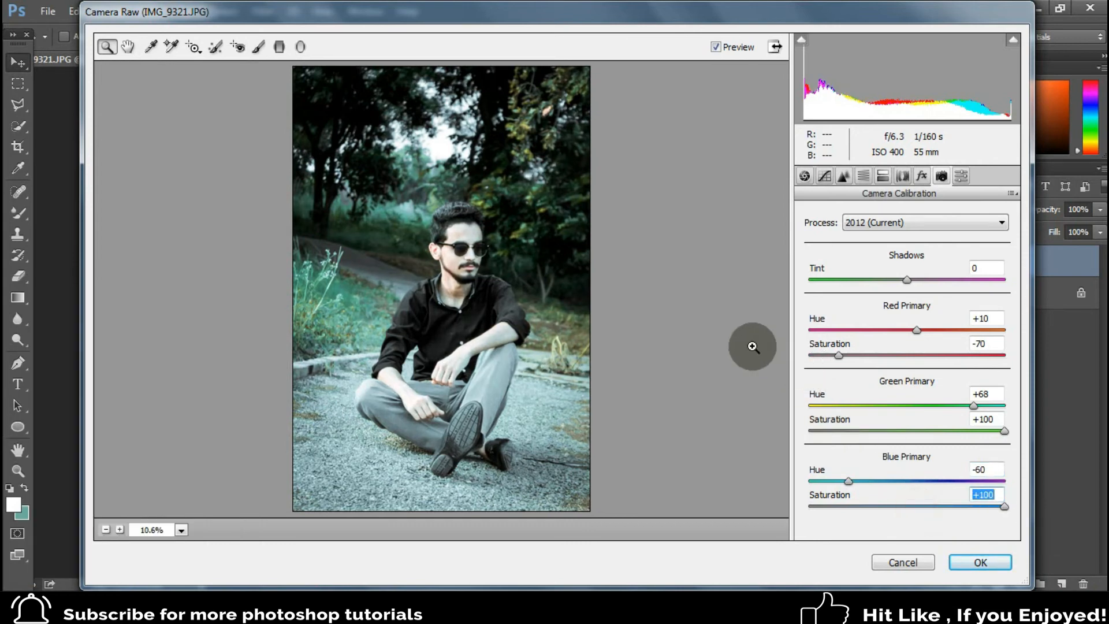
# Return to the basic adjustments and reset all Camera Raw settings of the portrait to their defaults.
pyautogui.click(805, 177)
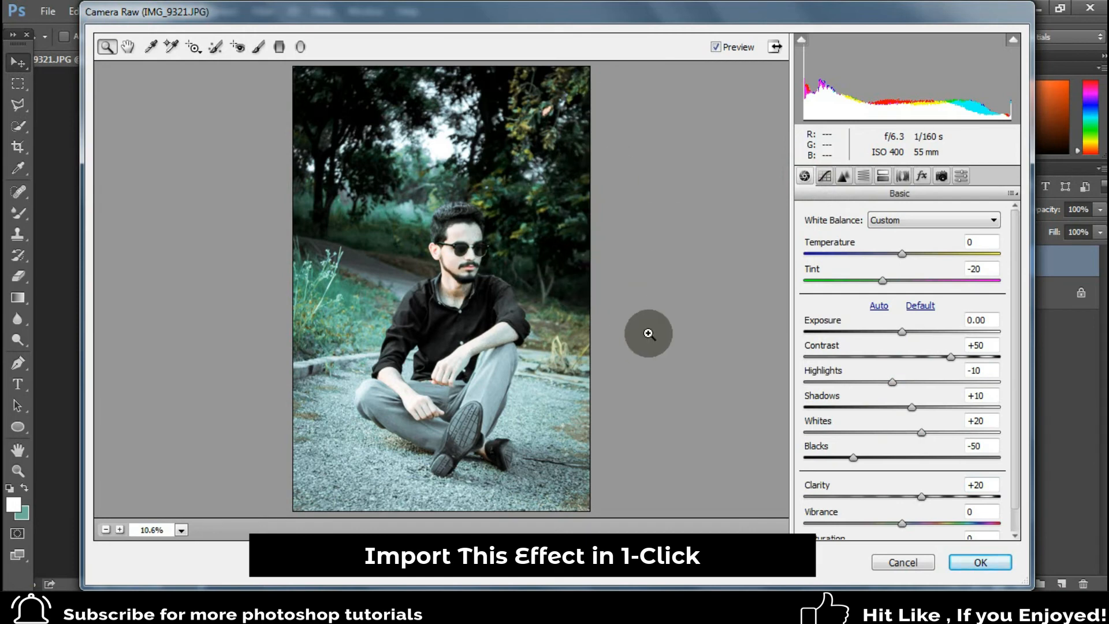
pyautogui.click(1012, 194)
pyautogui.click(1013, 229)
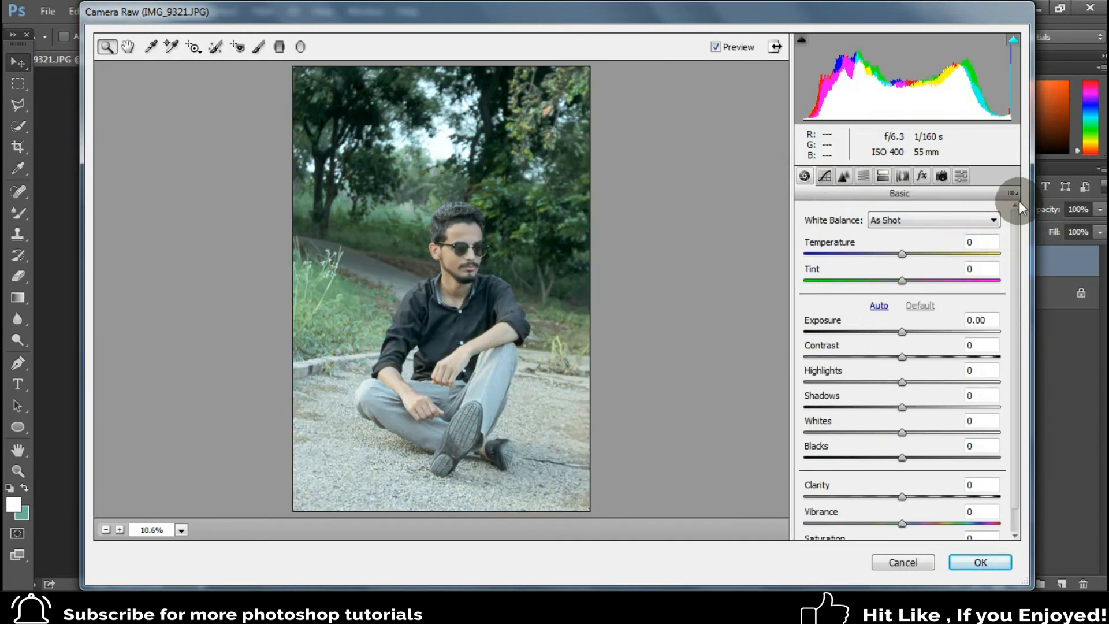
# Load the saved settings file with the teal color effect into Camera Raw and apply the filter to the portrait layer.
pyautogui.click(1013, 195)
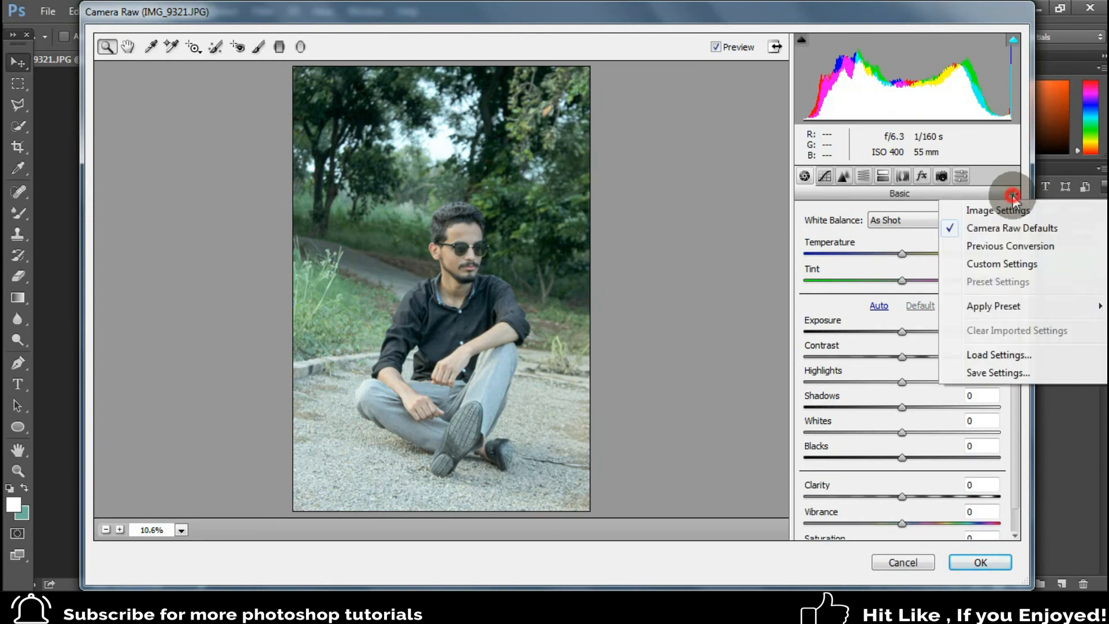
pyautogui.click(998, 355)
pyautogui.click(347, 124)
pyautogui.doubleClick(345, 125)
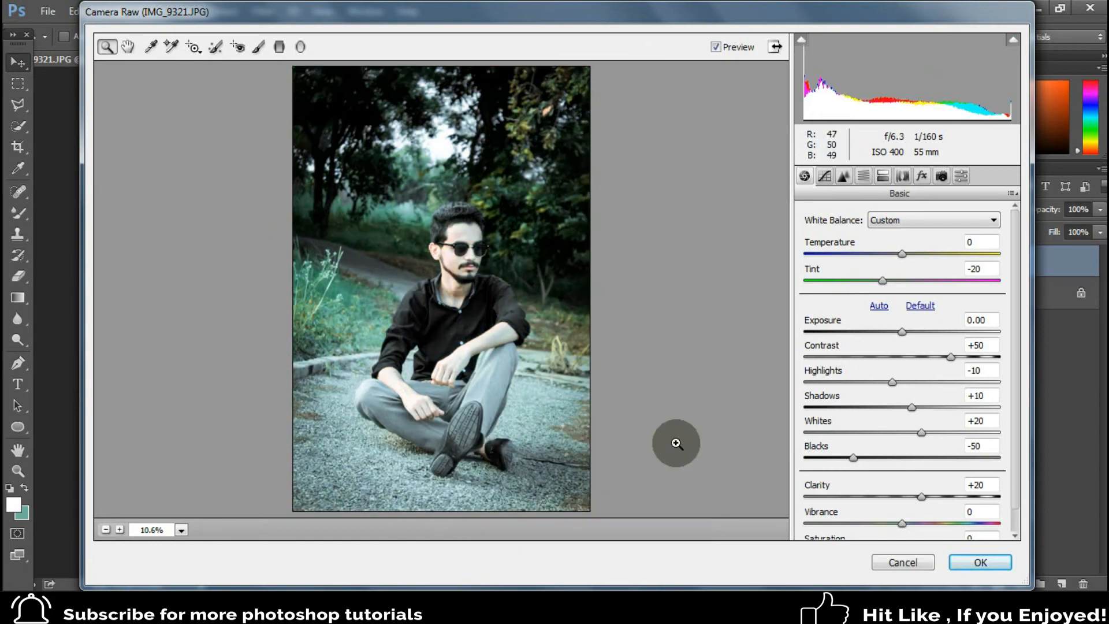
pyautogui.click(976, 566)
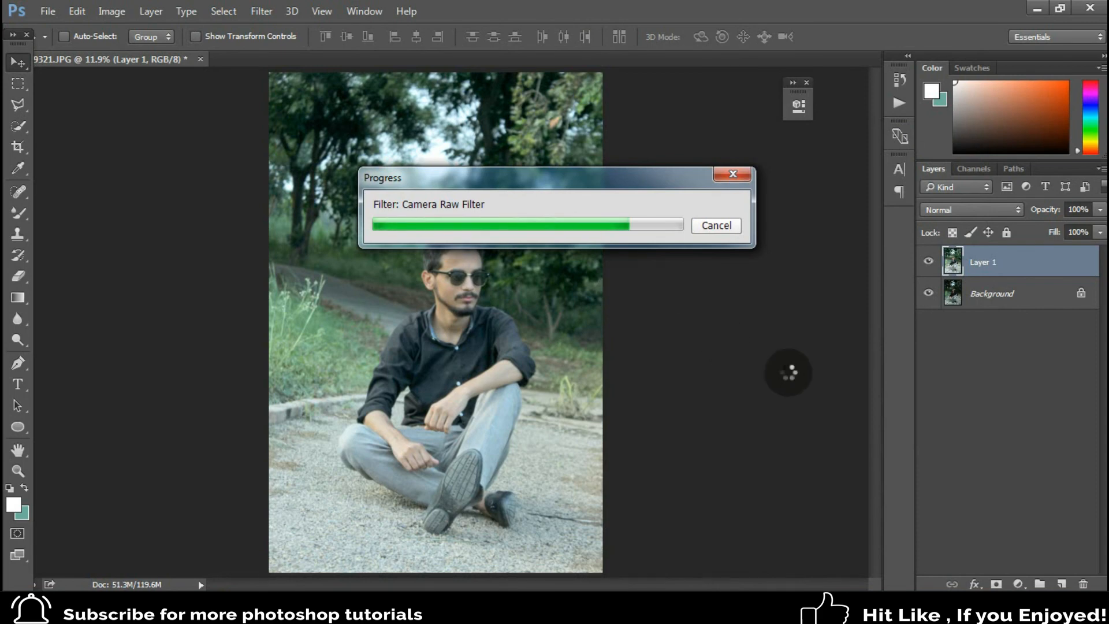
# Compare the portrait before and after grading by toggling the visibility of Layer 1.
pyautogui.click(930, 264)
pyautogui.click(929, 264)
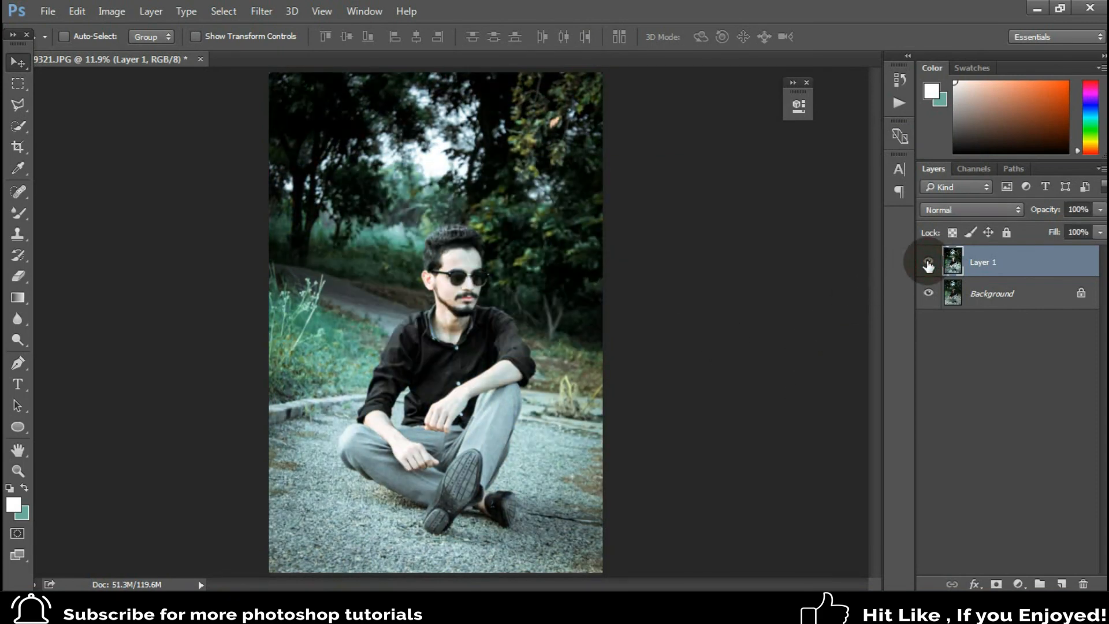
pyautogui.click(928, 264)
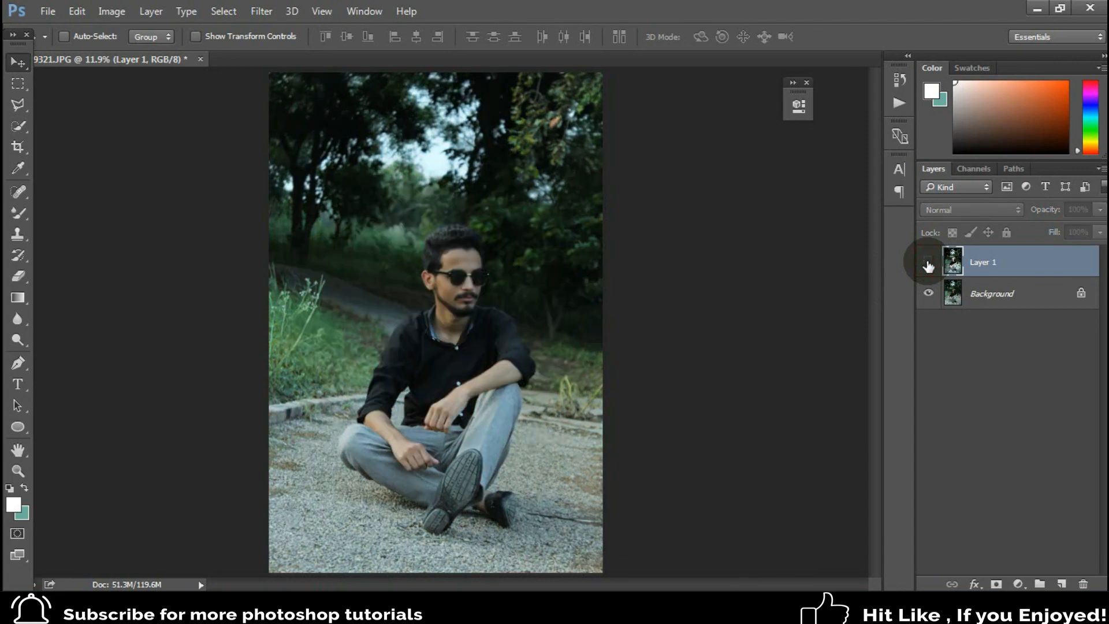
pyautogui.click(928, 264)
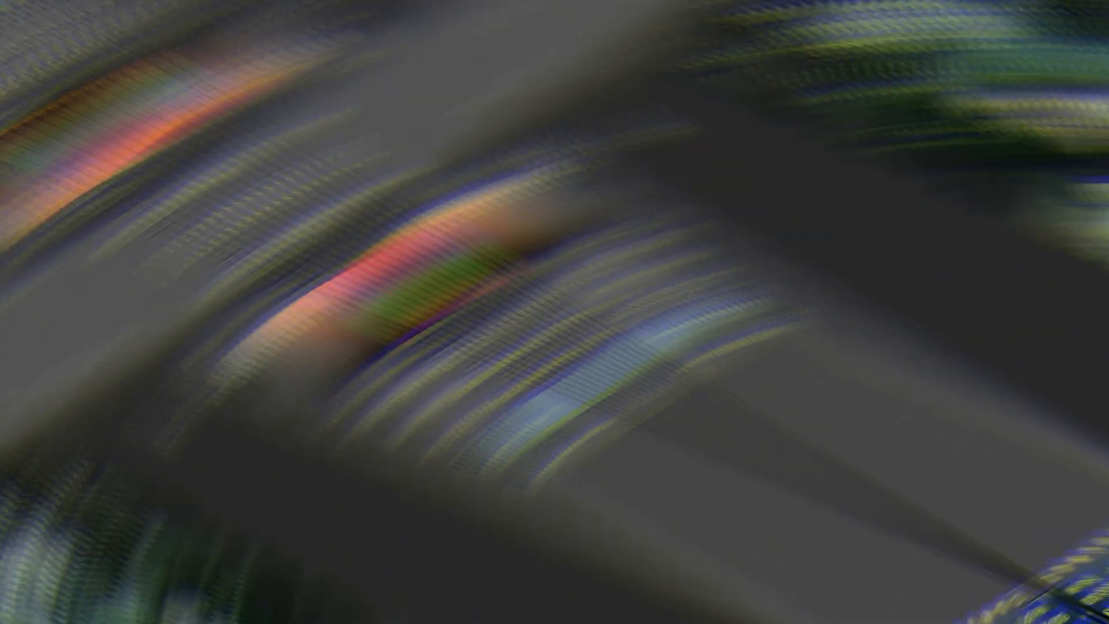